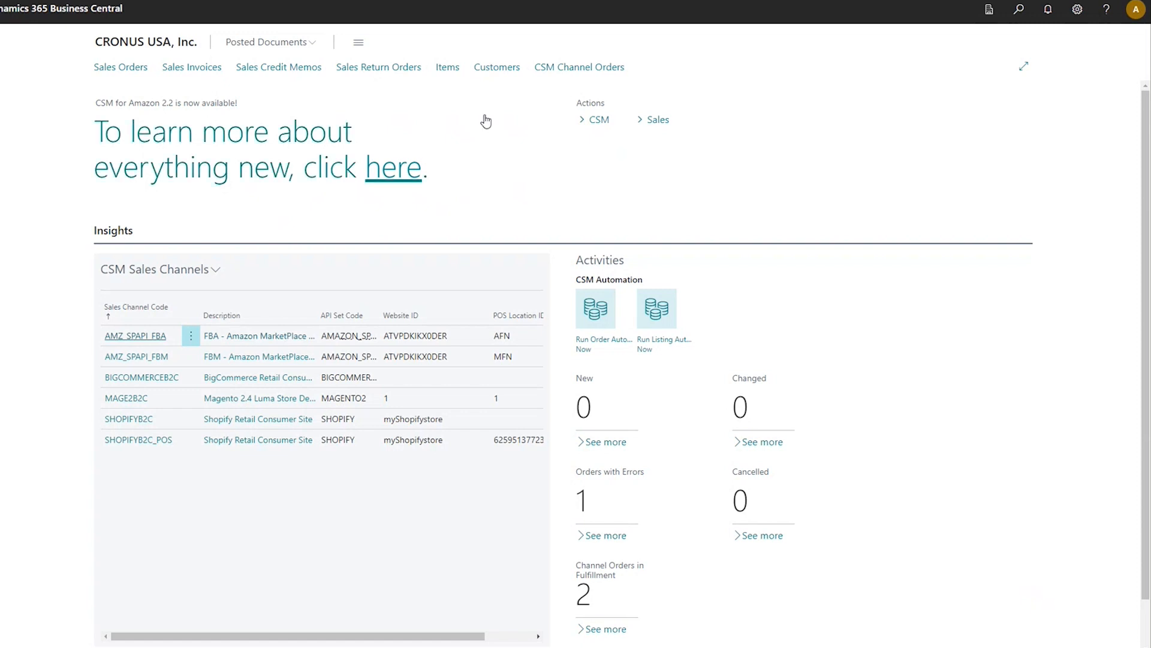
- Check the Host field of the SHOPIFY entry in the CSM API Sets, then return to the home page
left_click(619, 122)
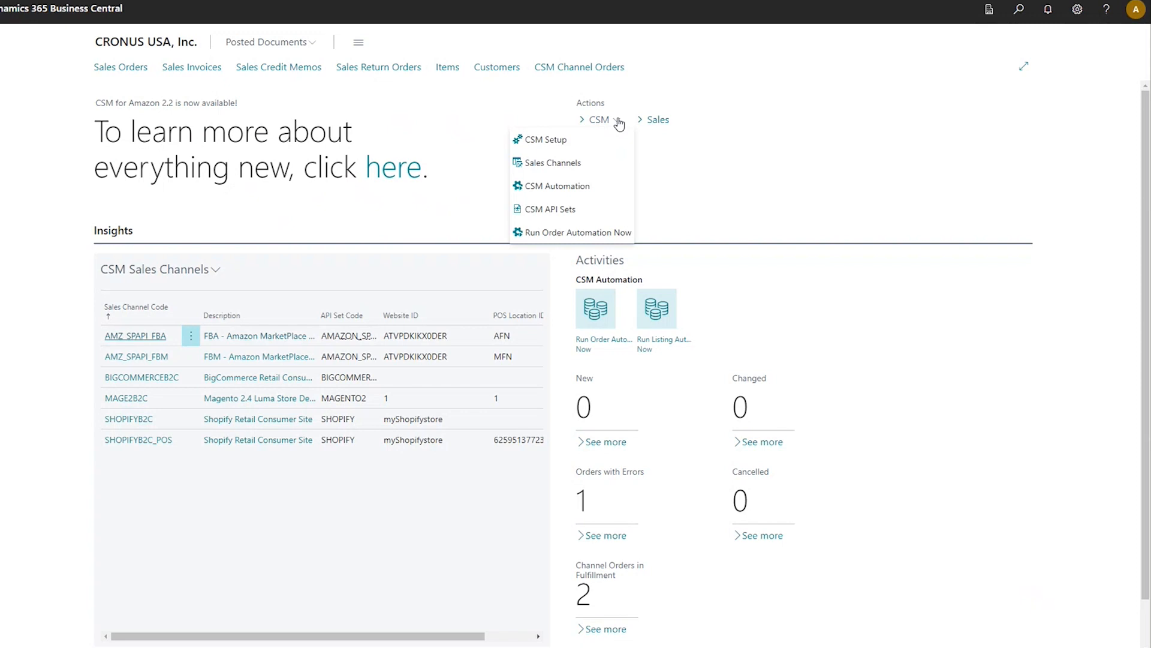
left_click(574, 207)
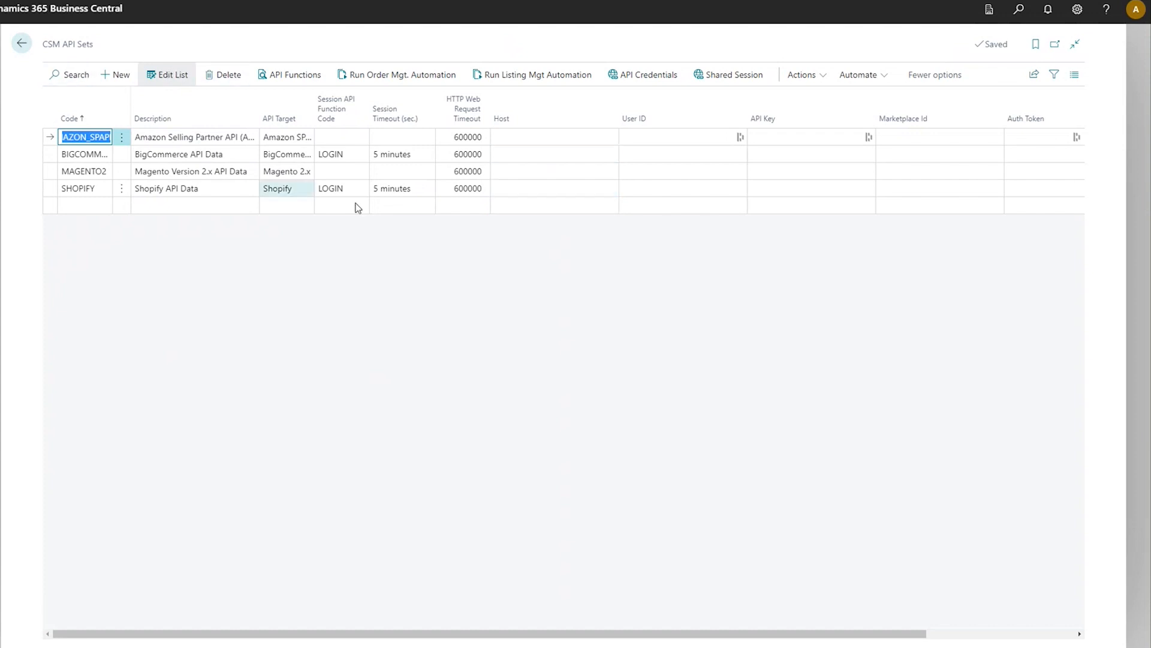
left_click(501, 190)
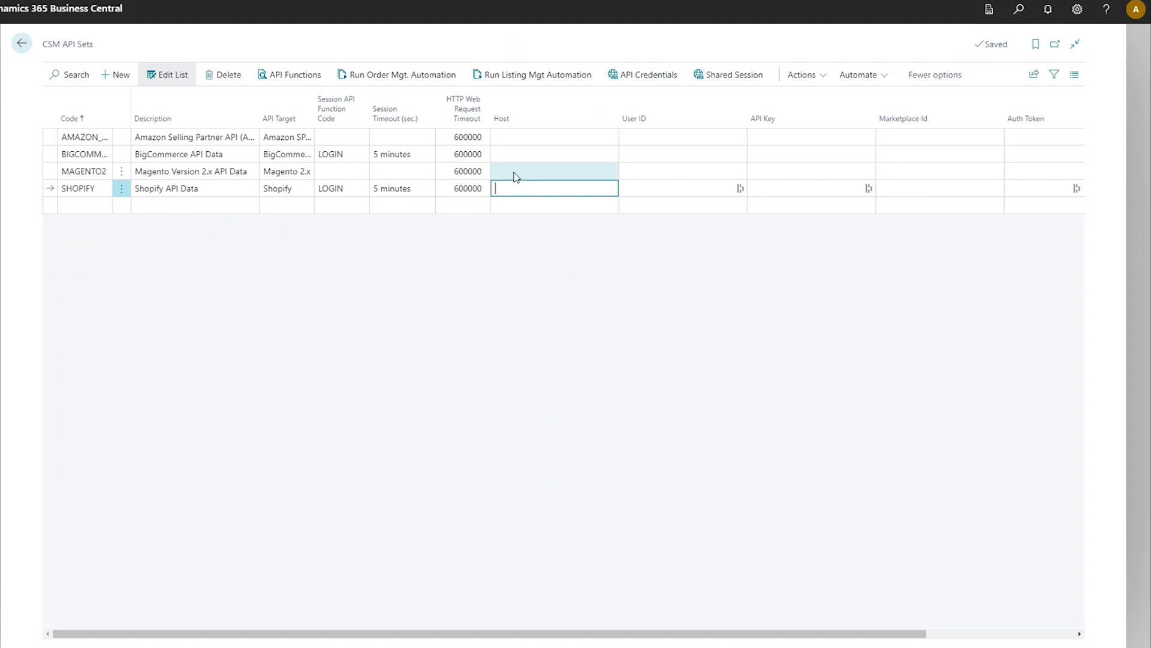
left_click(28, 49)
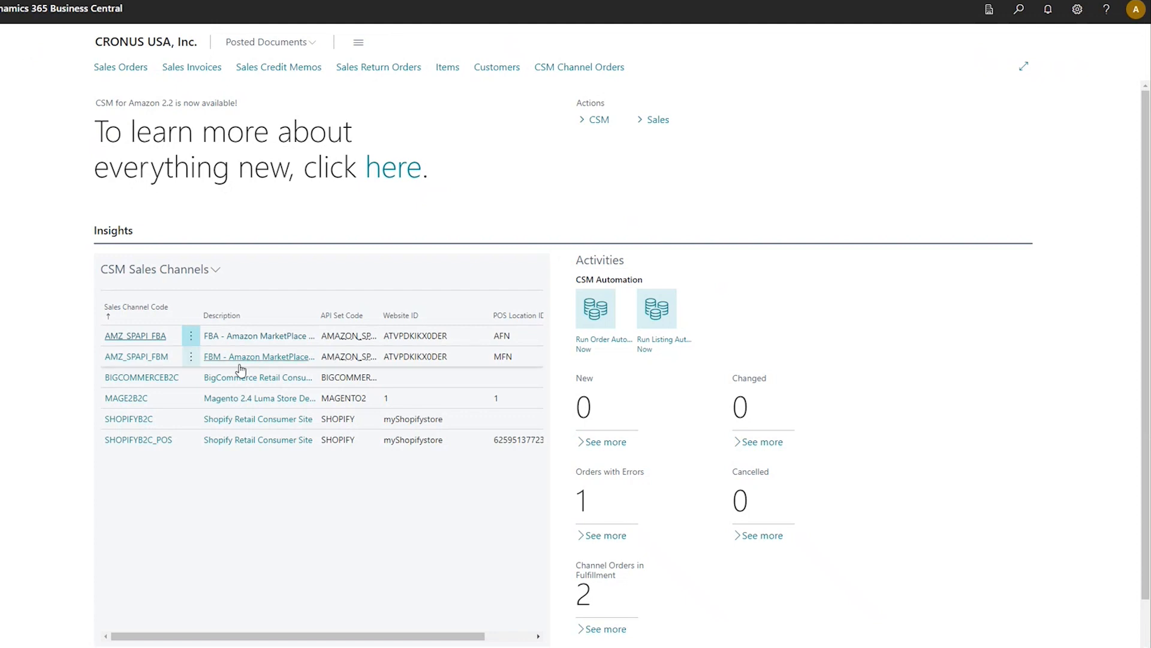
- Open the SHOPIFYB2C sales channel's API credential record for editing
left_click(149, 420)
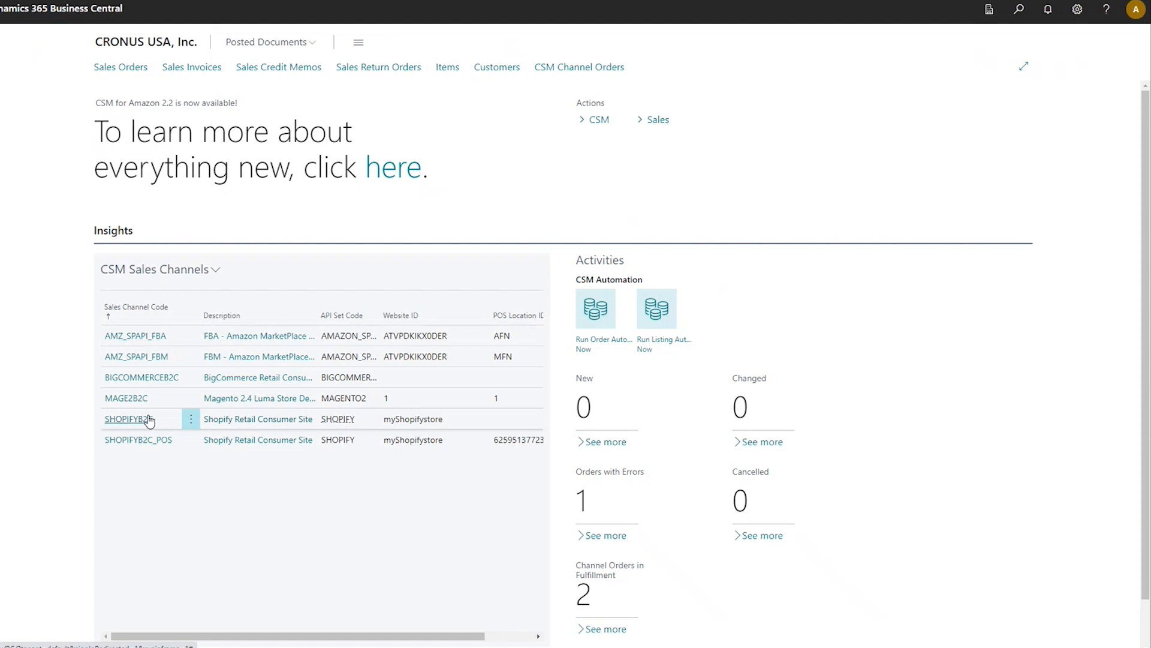
left_click(150, 420)
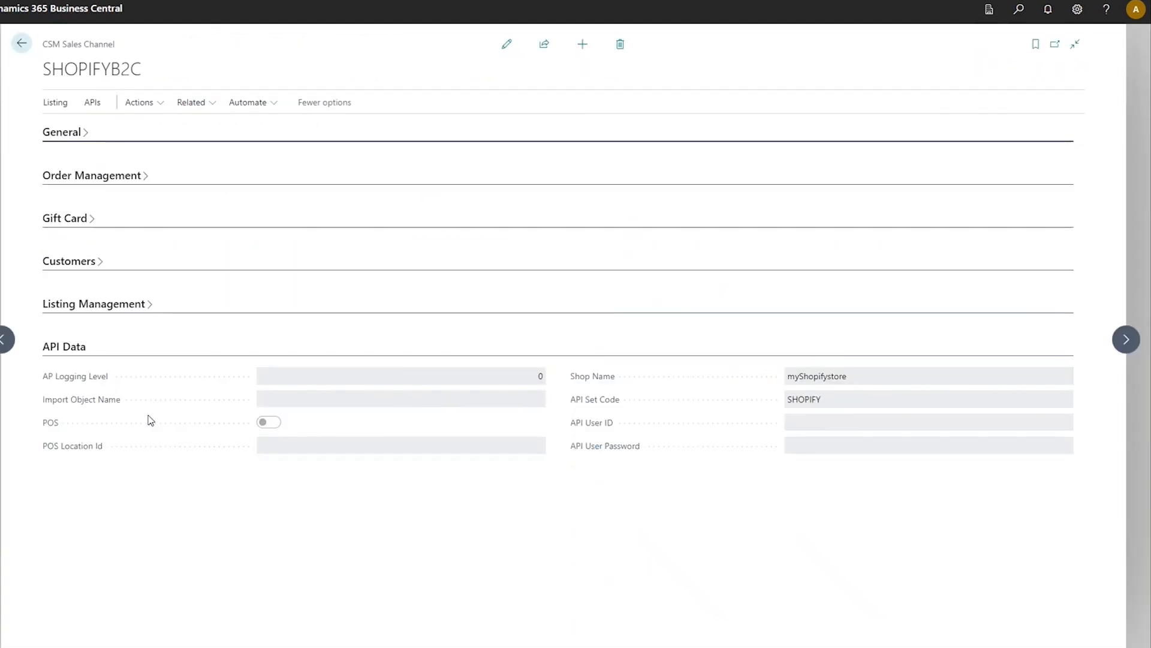
left_click(154, 110)
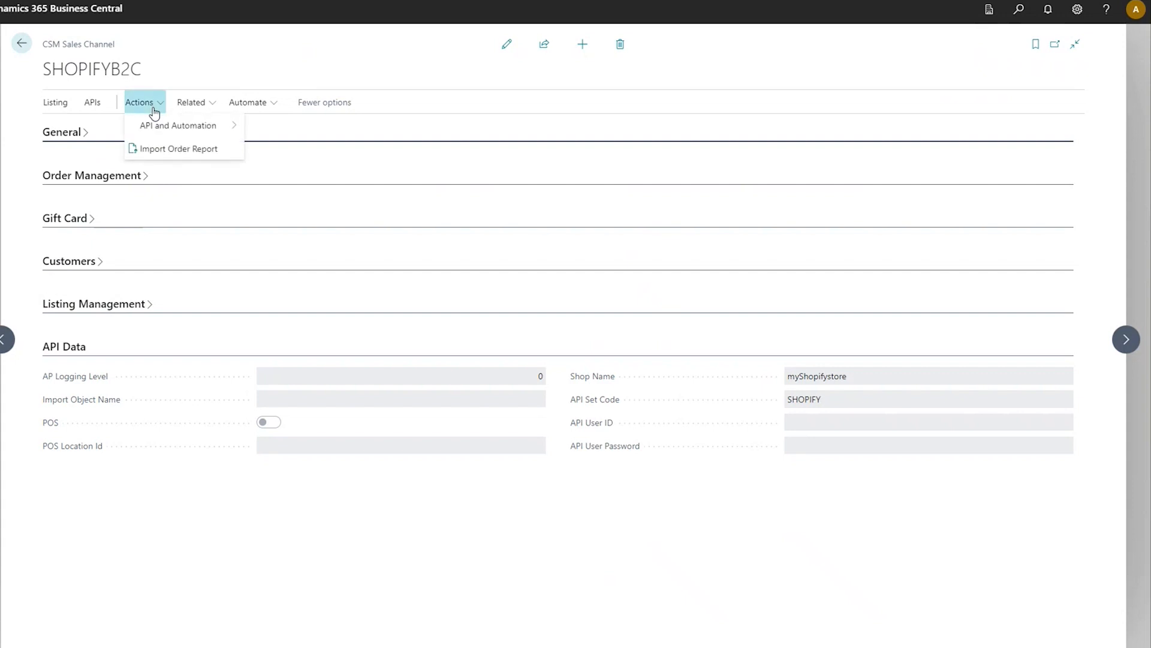
mouse_move(170, 125)
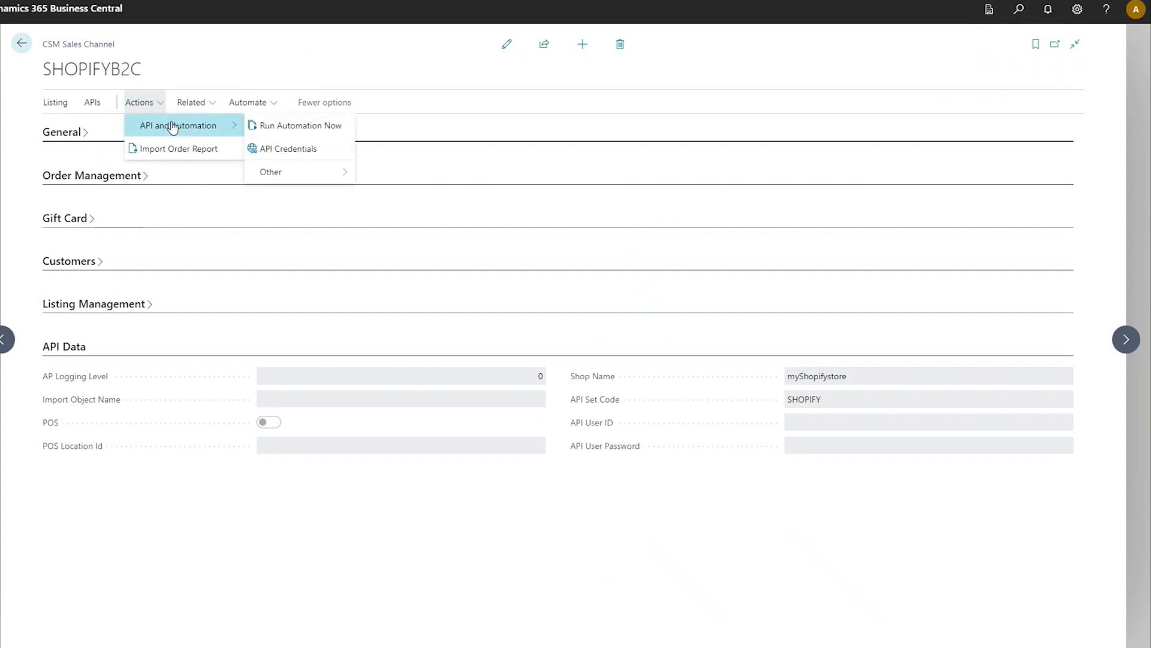
left_click(303, 147)
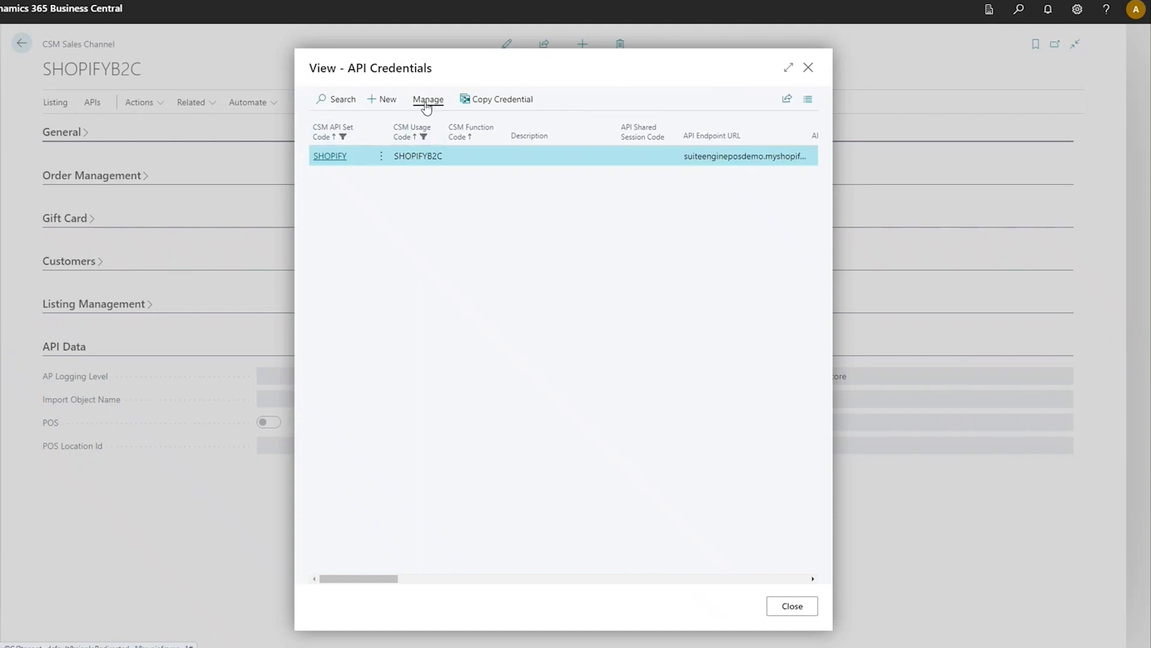
left_click(426, 99)
left_click(335, 124)
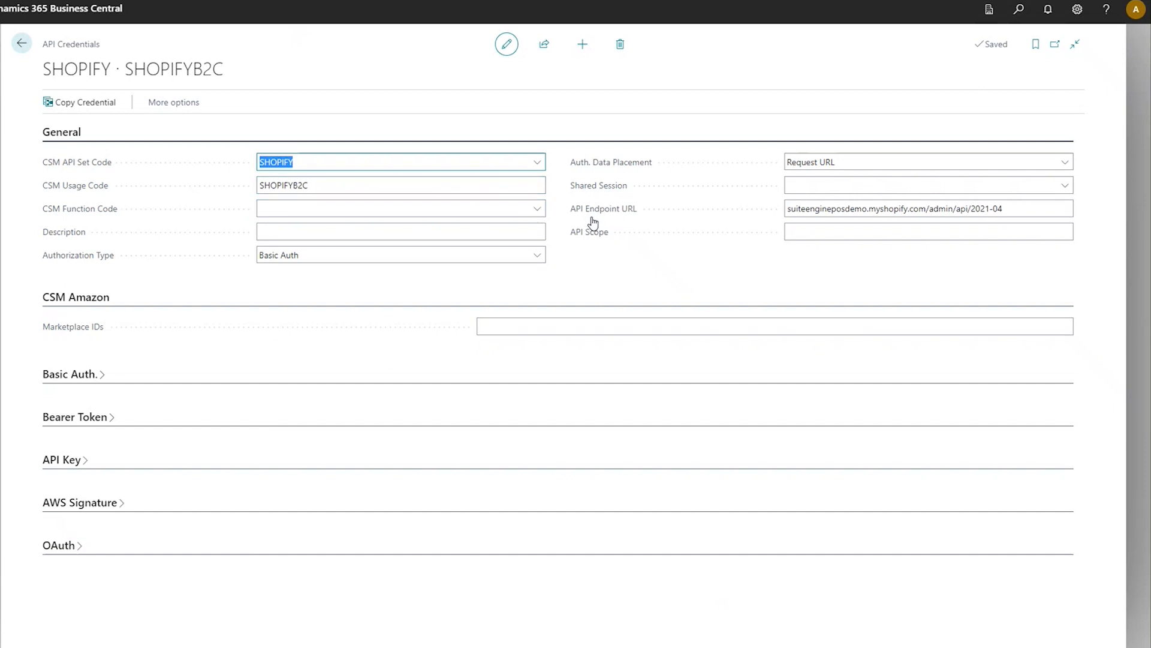
- Review the version at the end of the API Endpoint URL, then close the credential record and the API Credentials list
mouse_move(593, 223)
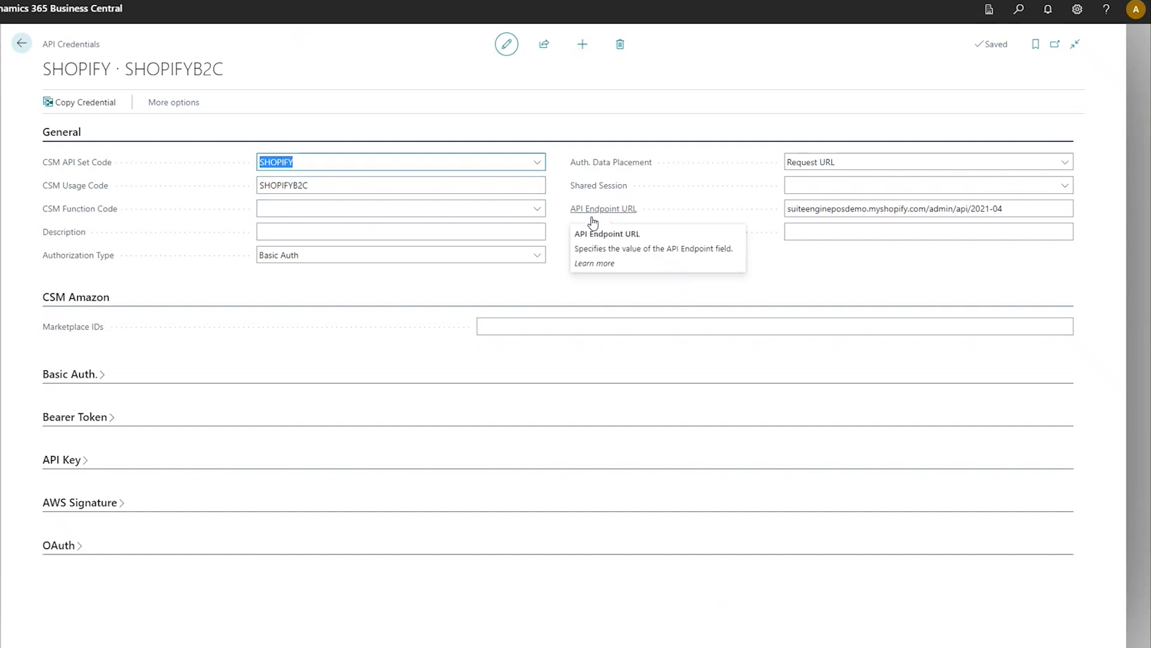
left_click(1027, 206)
left_click(1003, 209)
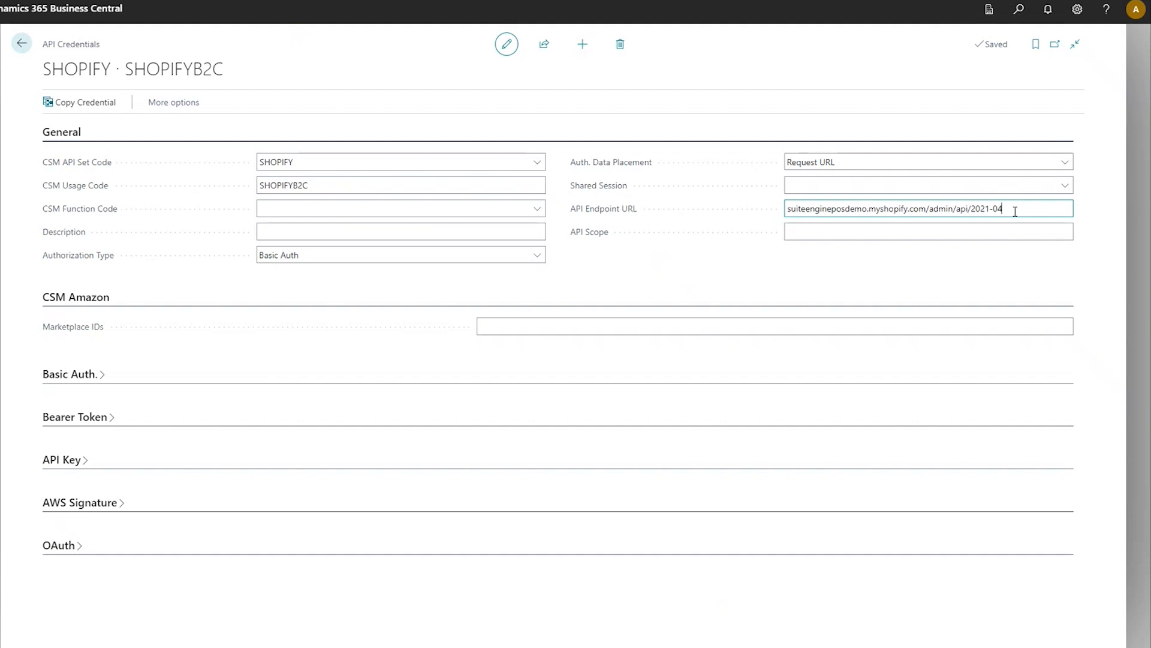
left_click(21, 43)
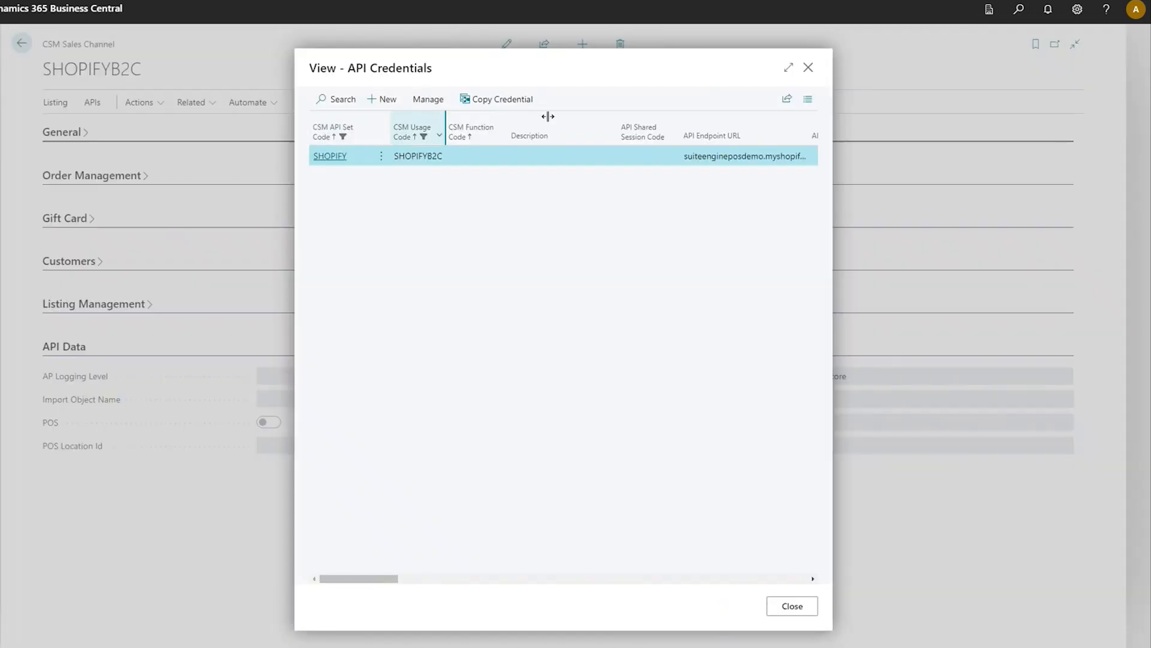
left_click(808, 67)
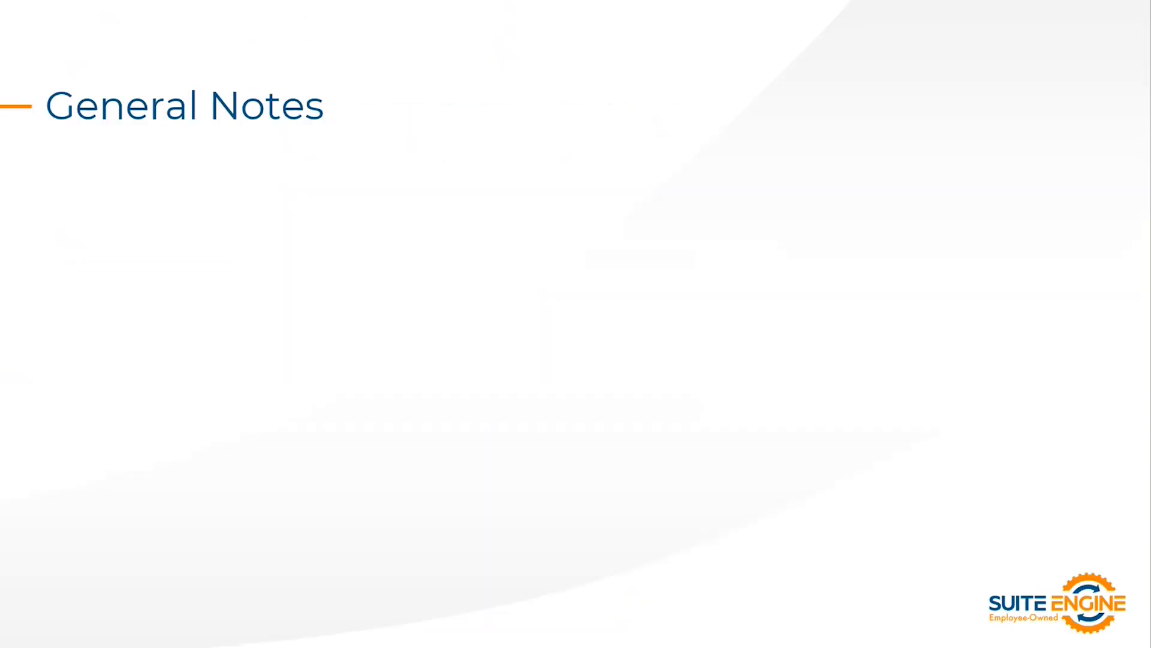
key("Right")
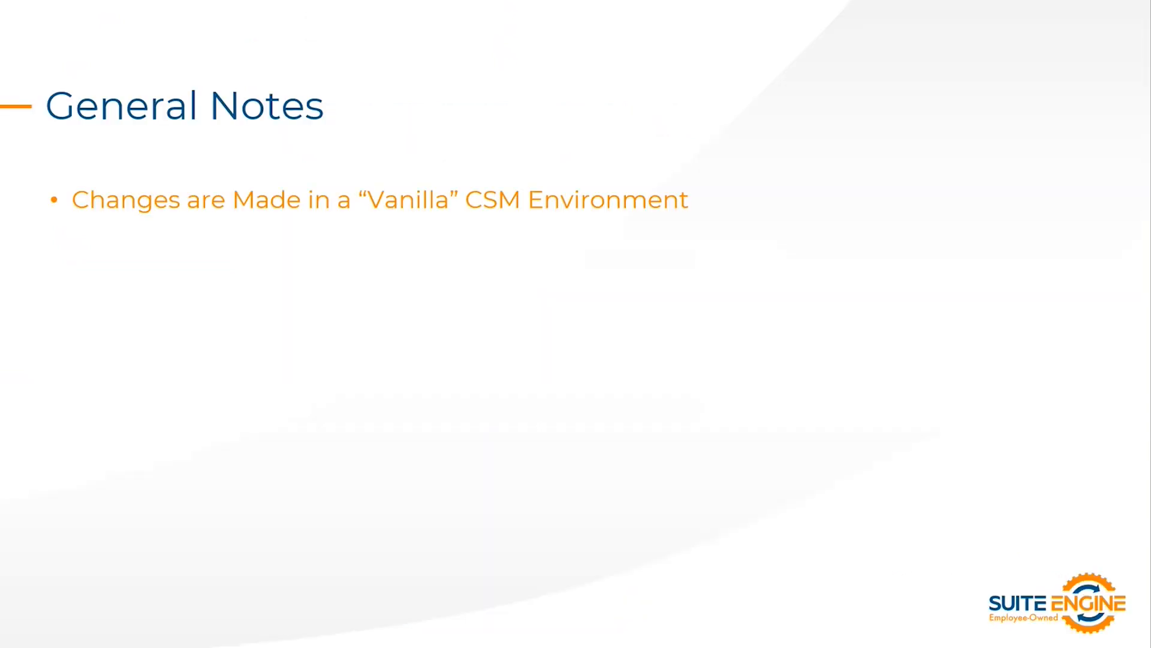
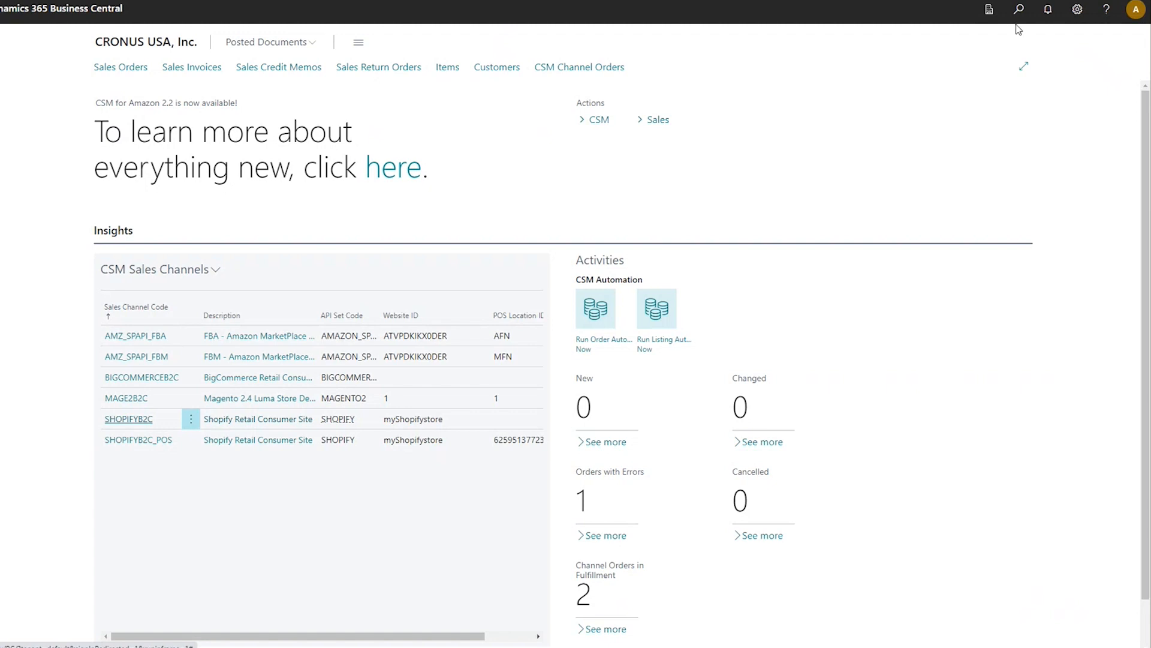
- Search for Extension Management, examine the versions and installed status of the Channel Sales Manager extensions, and return to the home page
left_click(1018, 14)
type("extens m")
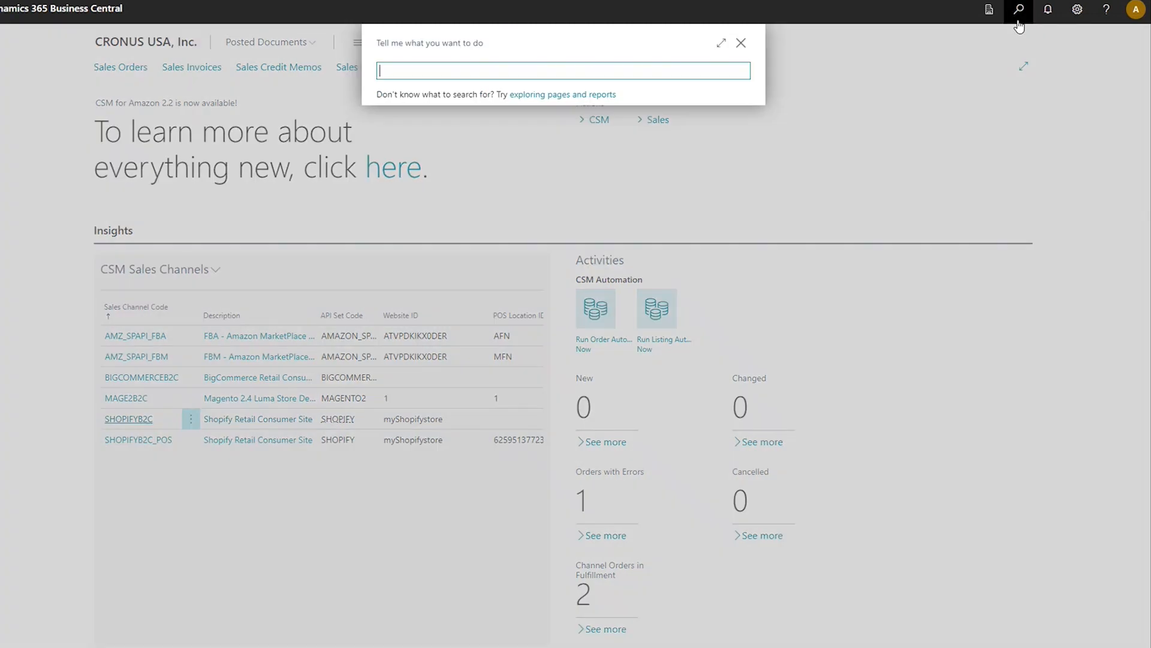
type("an")
left_click(478, 120)
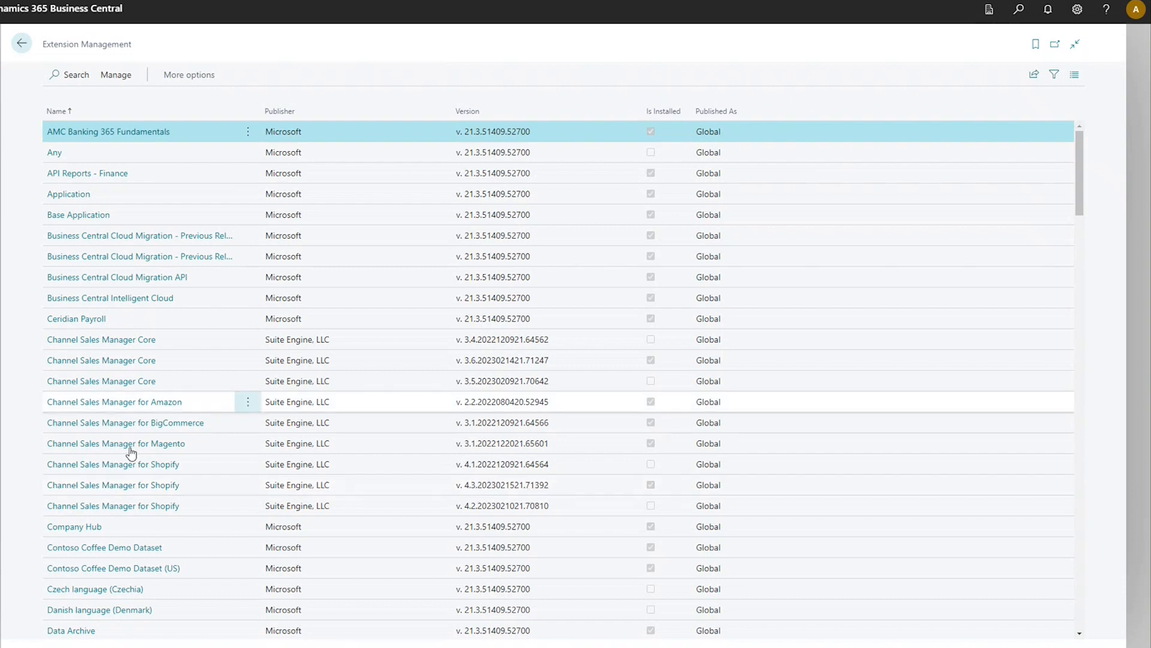
left_click(22, 47)
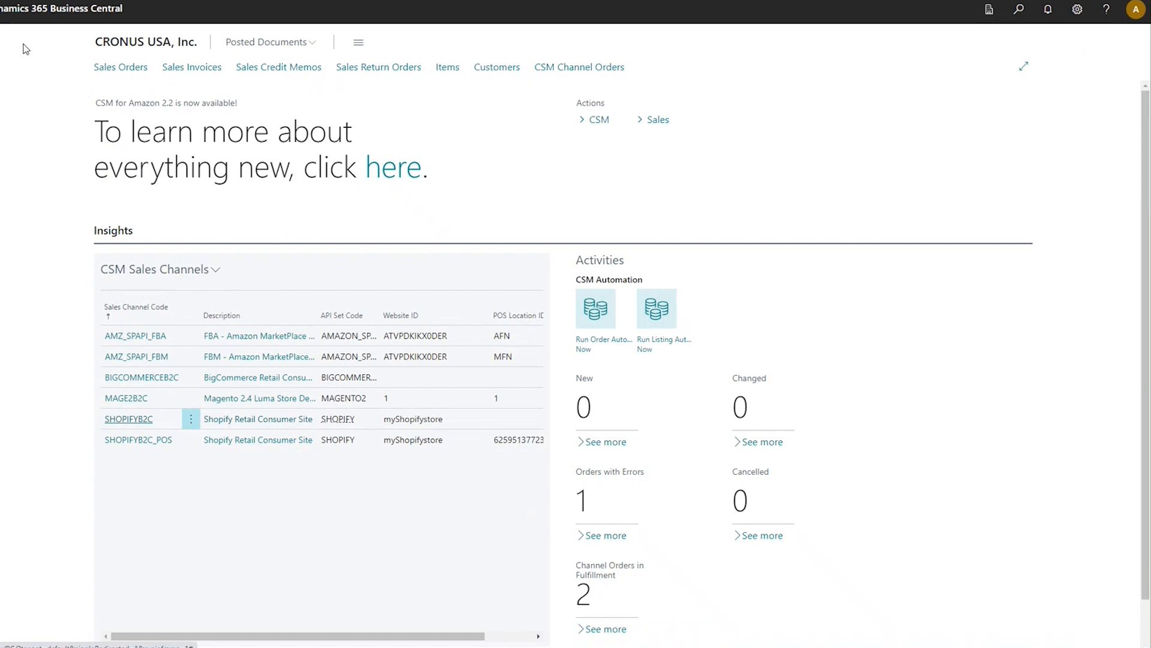
- Review the API functions of the SHOPIFY entry in the CSM API Sets, and return to the home page
left_click(620, 125)
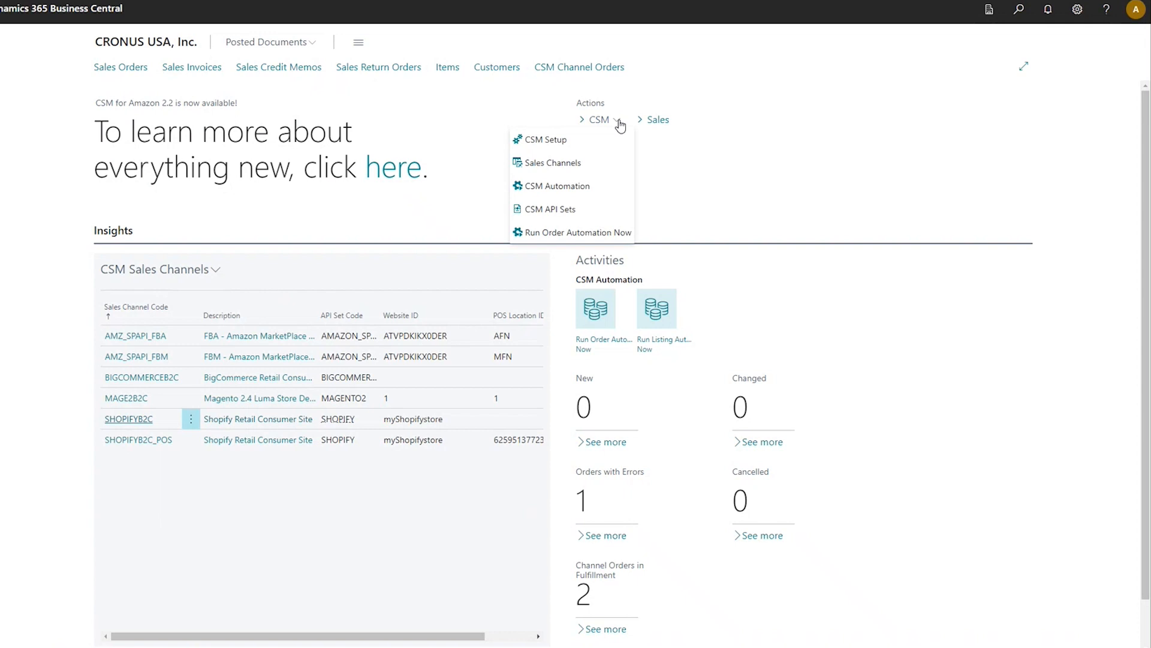
left_click(609, 204)
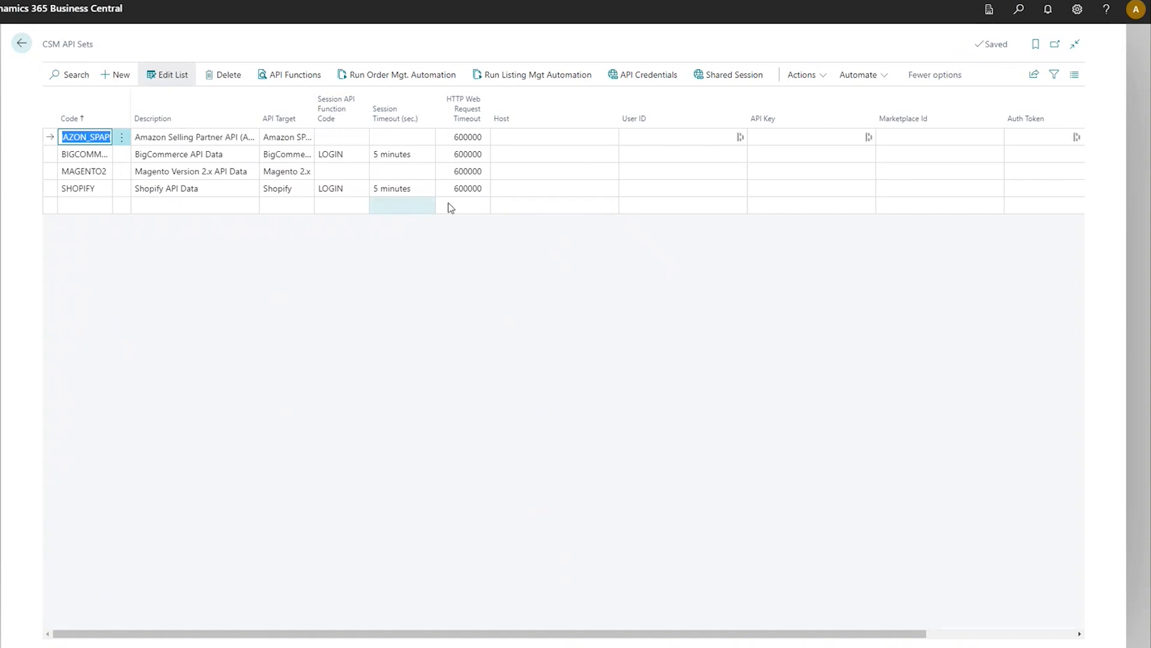
left_click(534, 189)
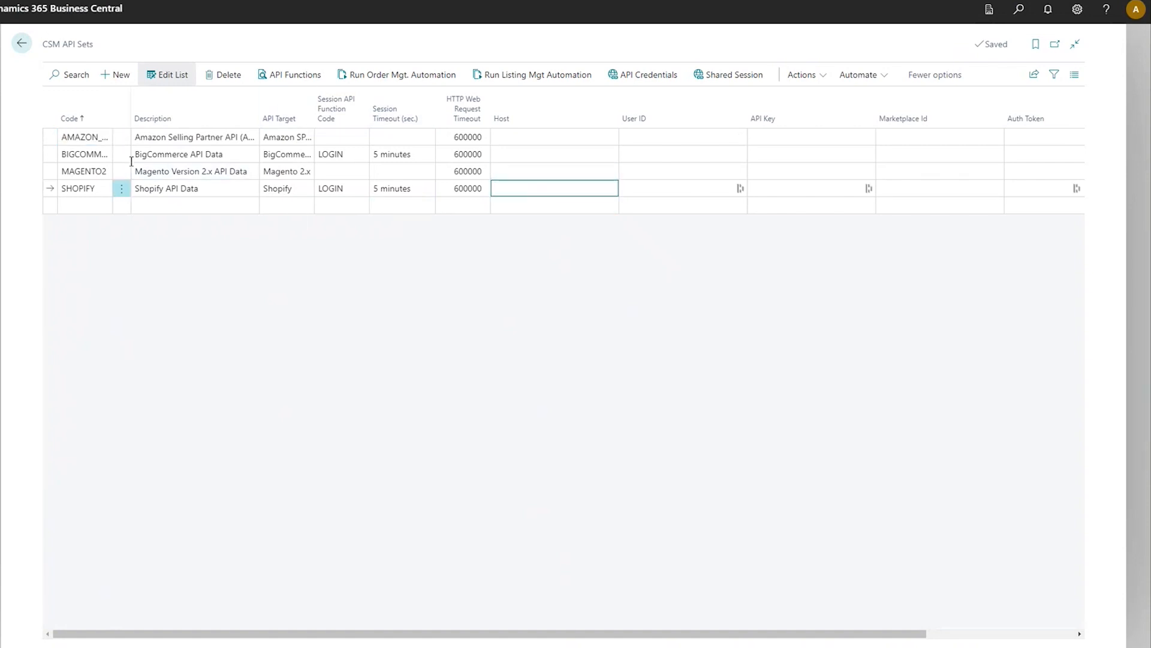
left_click(308, 79)
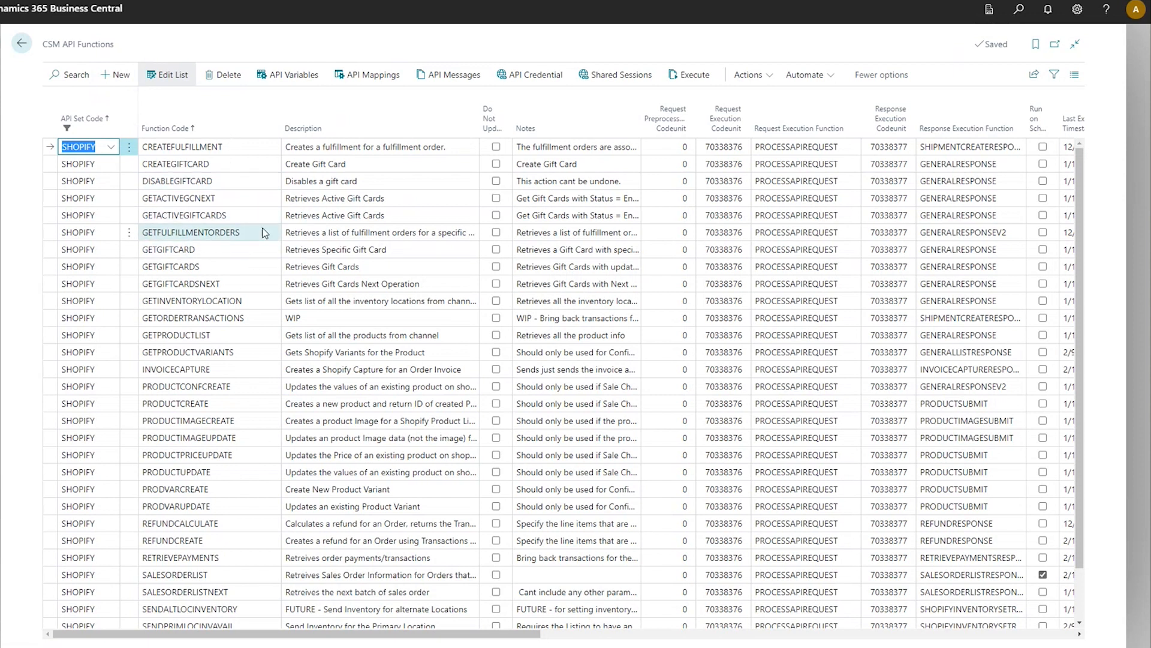
left_click(24, 45)
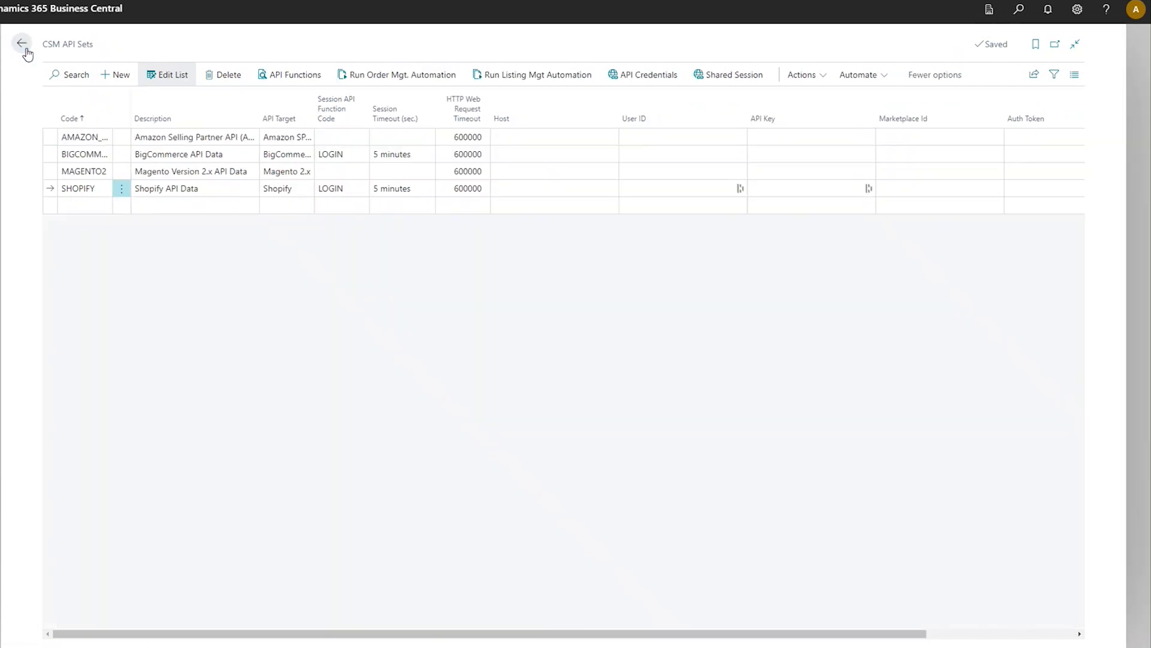
left_click(26, 48)
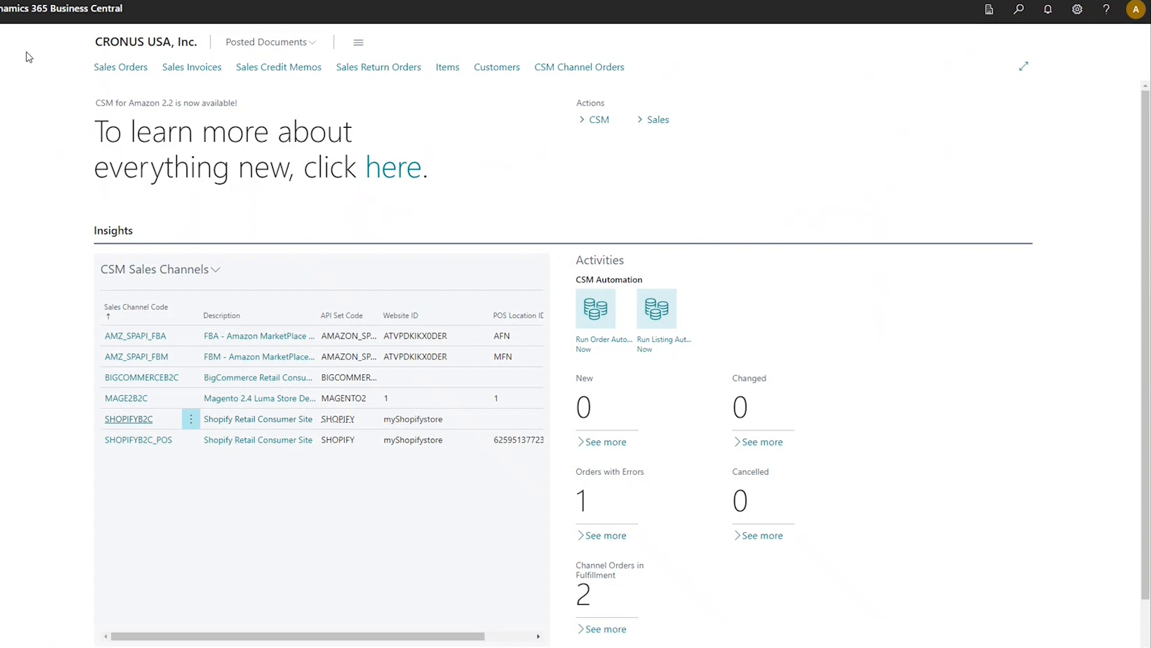
- Open the SHOPIFYB2C sales channel's API credential record for editing
left_click(138, 421)
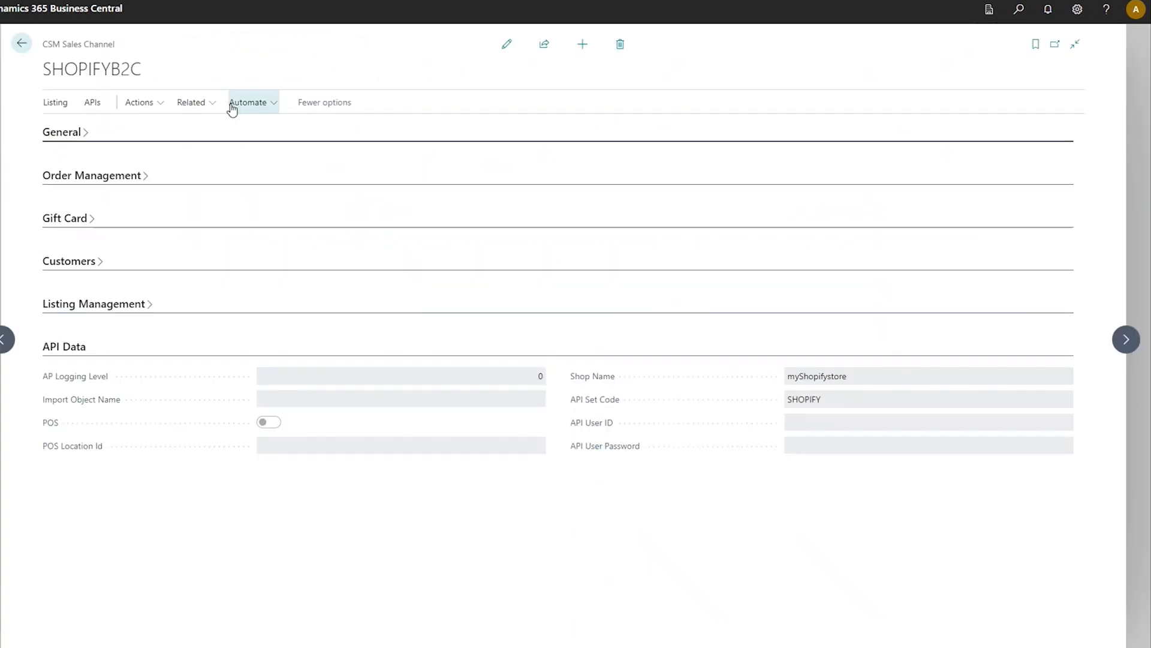
left_click(155, 106)
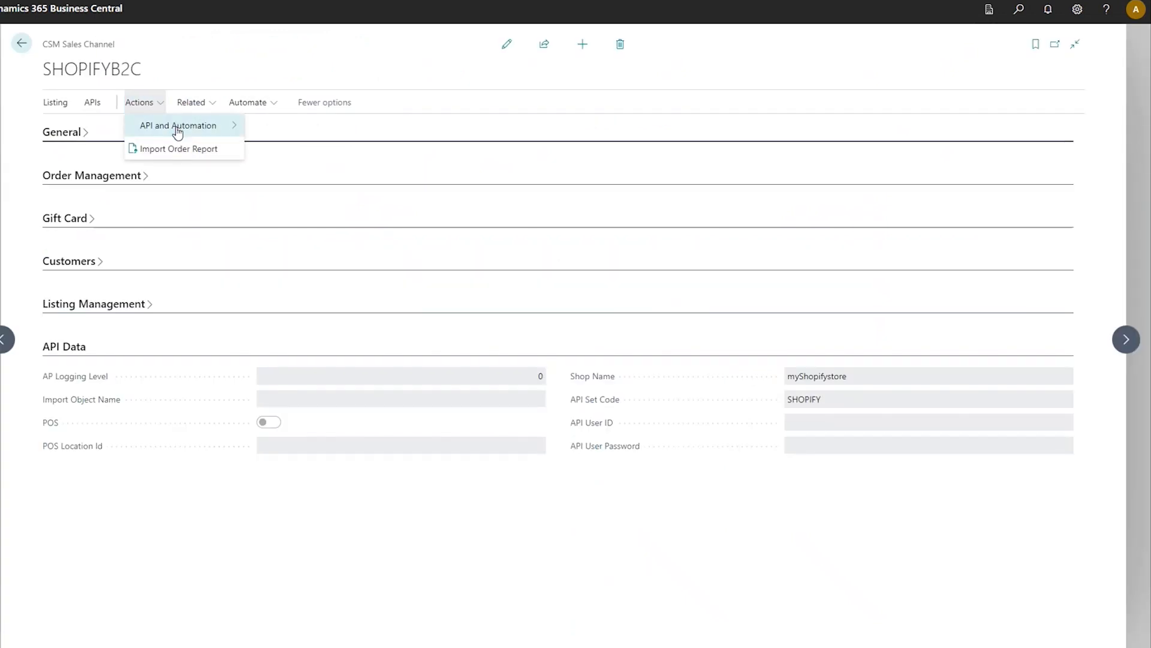
mouse_move(178, 130)
left_click(288, 147)
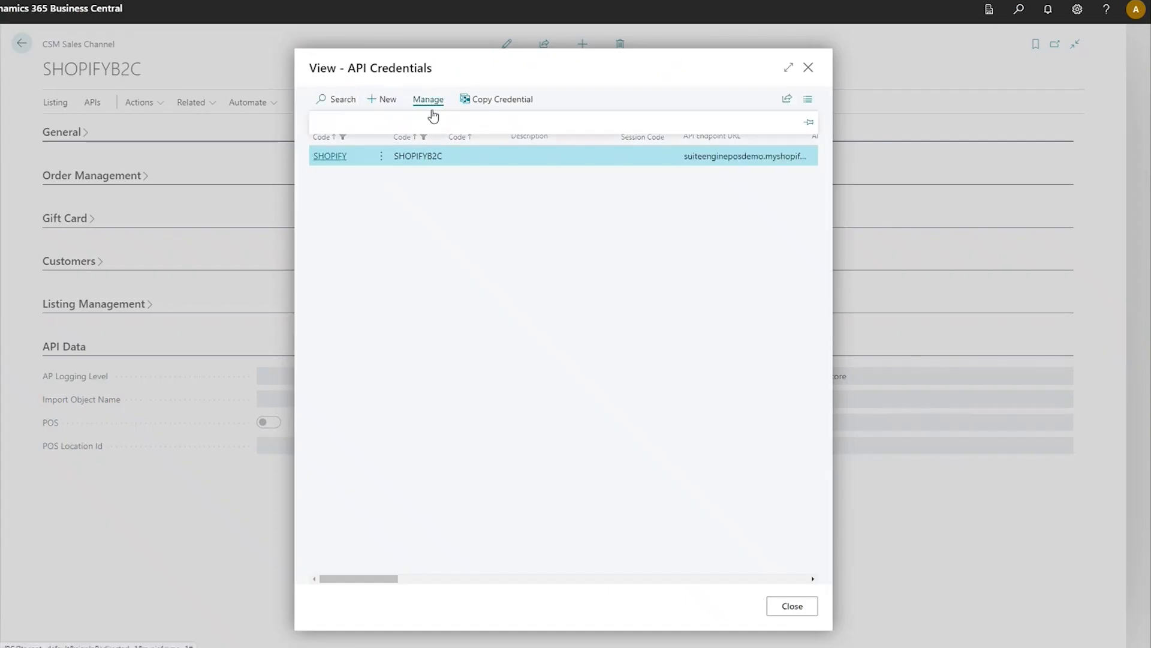
left_click(433, 114)
left_click(336, 121)
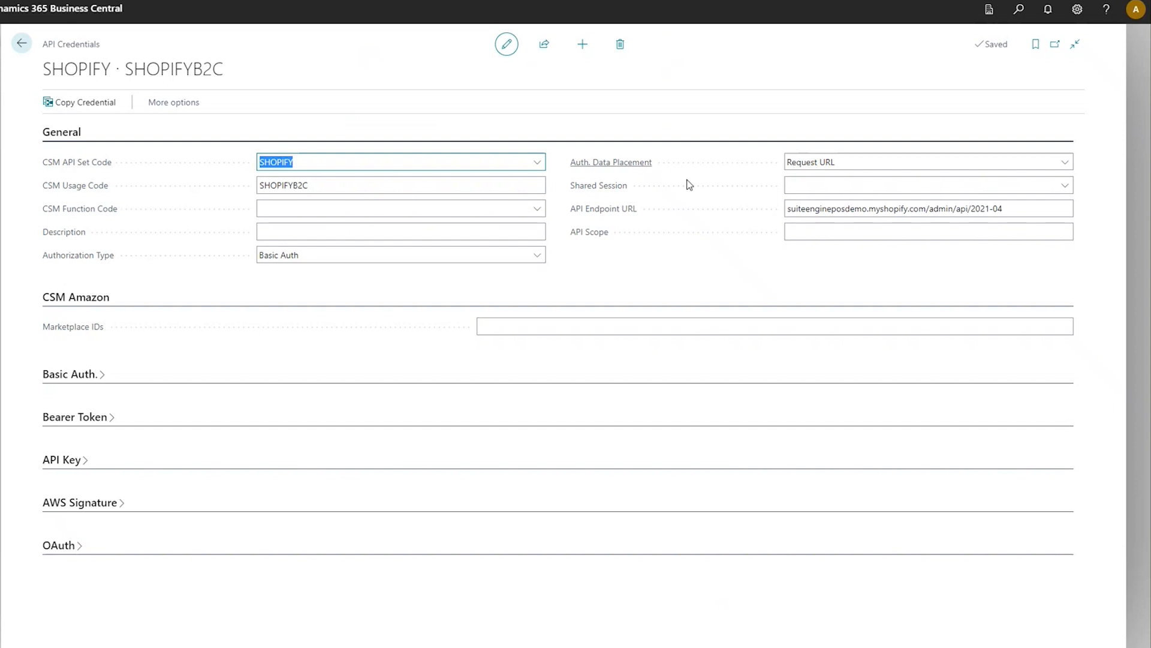
- Set the version at the end of the API Endpoint URL to 2023-01, then close the credentials and return to the home page
left_click(1031, 210)
key("ctrl+shift+Left")
key("ctrl+shift+Left")
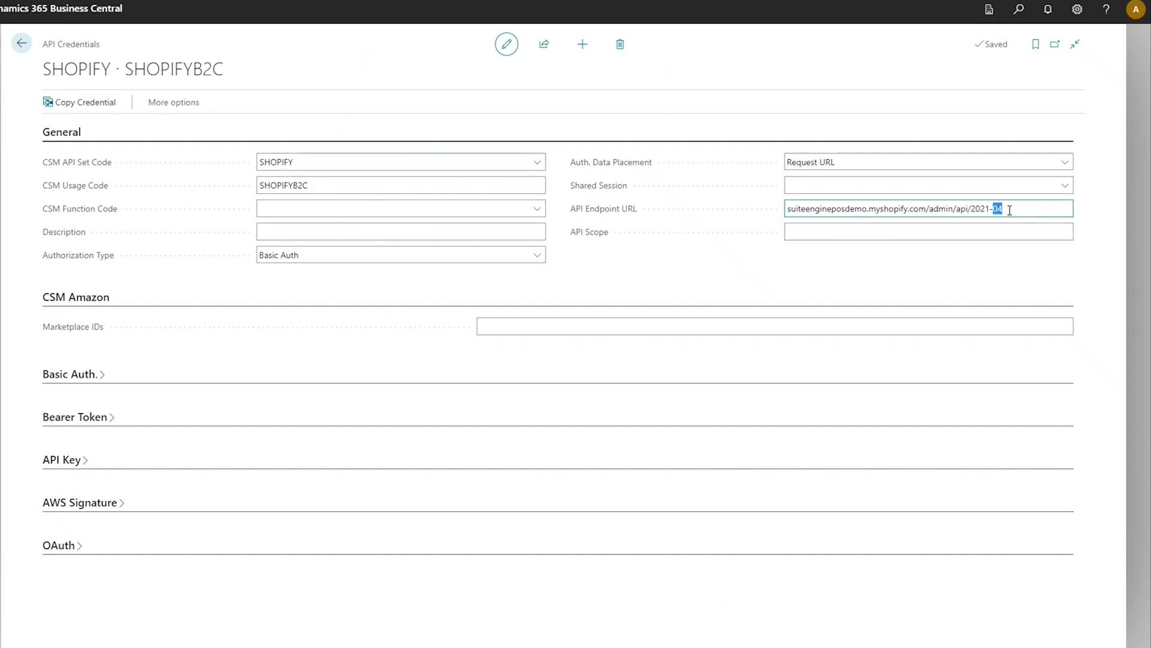
left_click(1003, 209)
left_click_drag(986, 208, 1006, 207)
type("3-01")
left_click(21, 46)
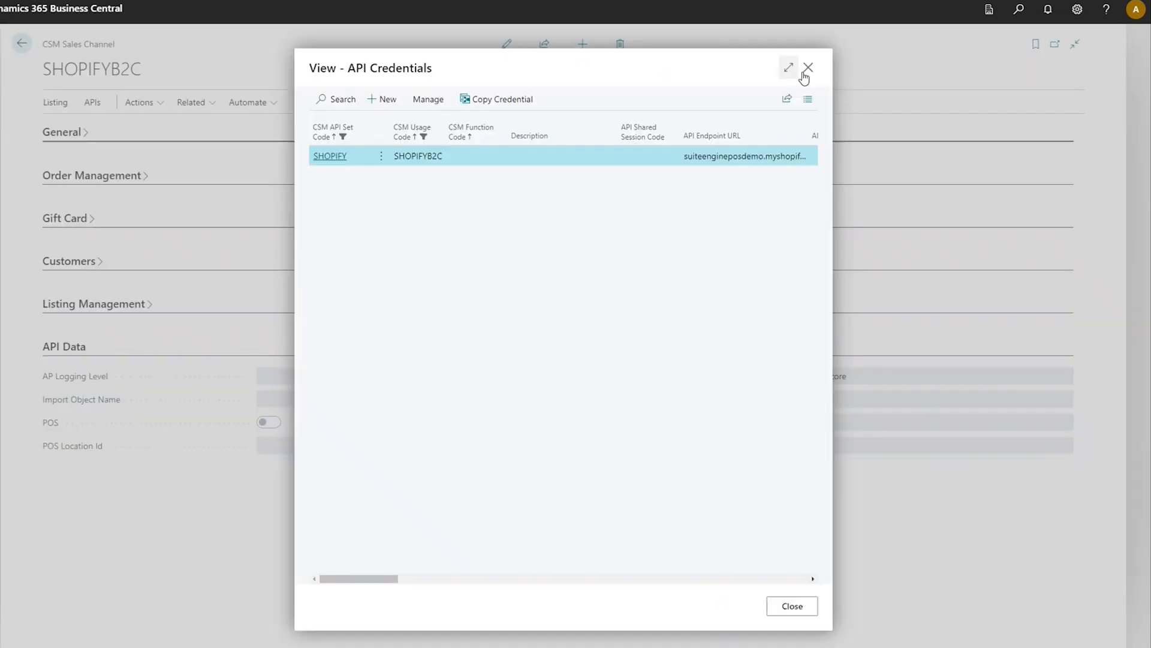
left_click(808, 68)
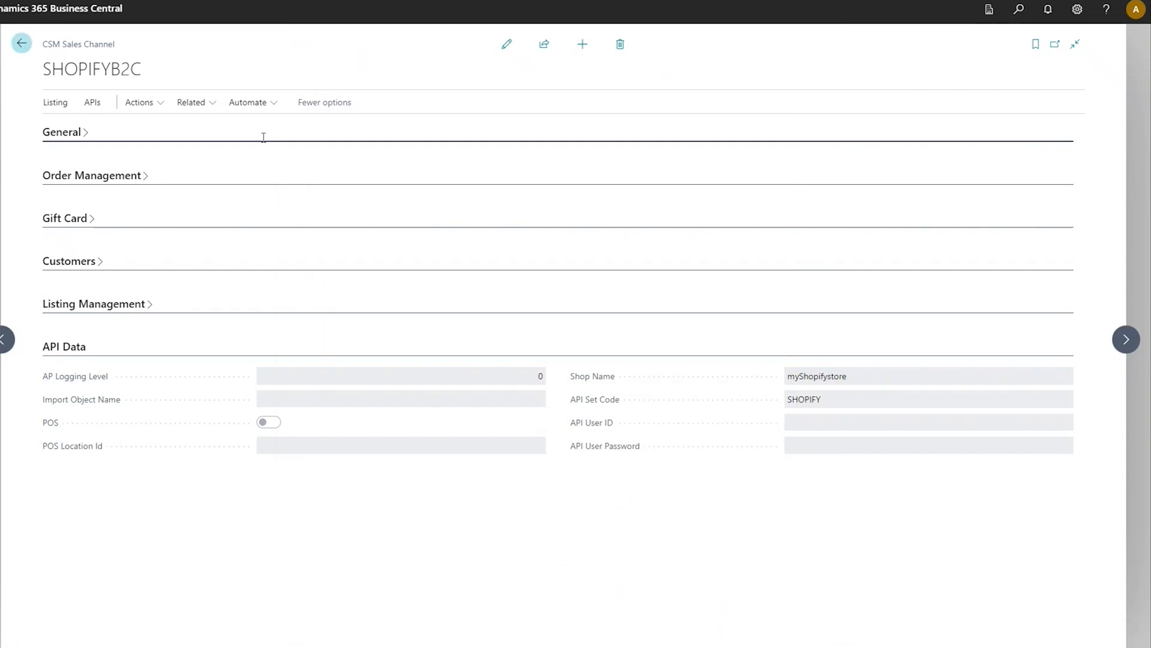
key("Escape")
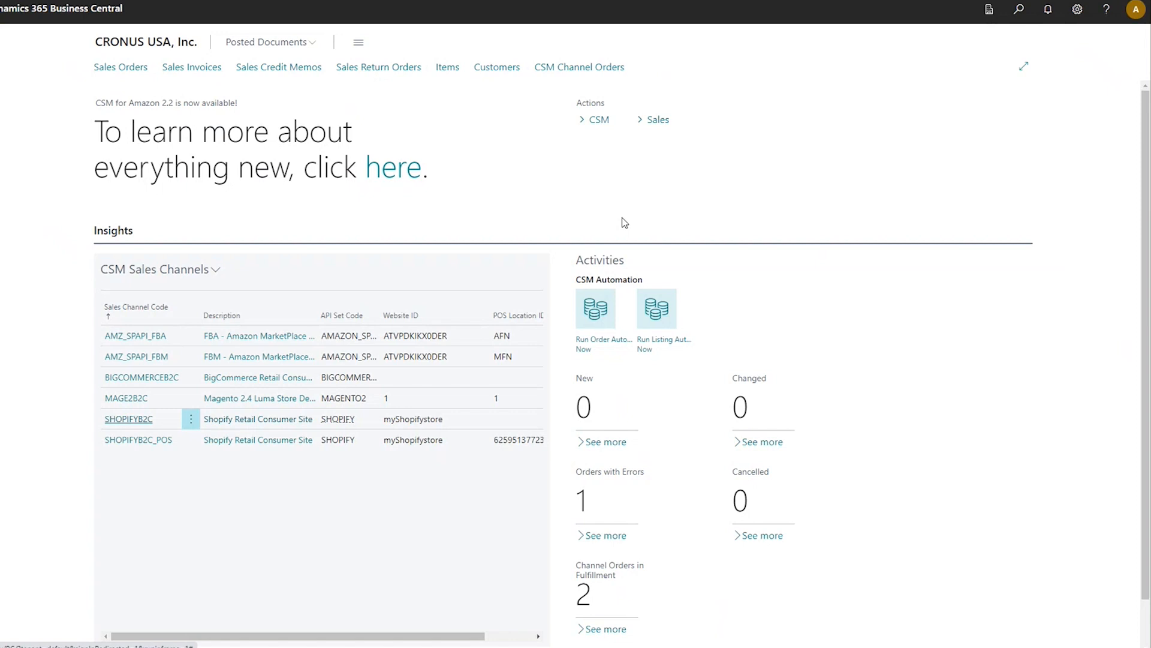
- Open the completed SHOPIFYB2C order from the CSM Channel Orders and examine its order lines and order documents
left_click(604, 70)
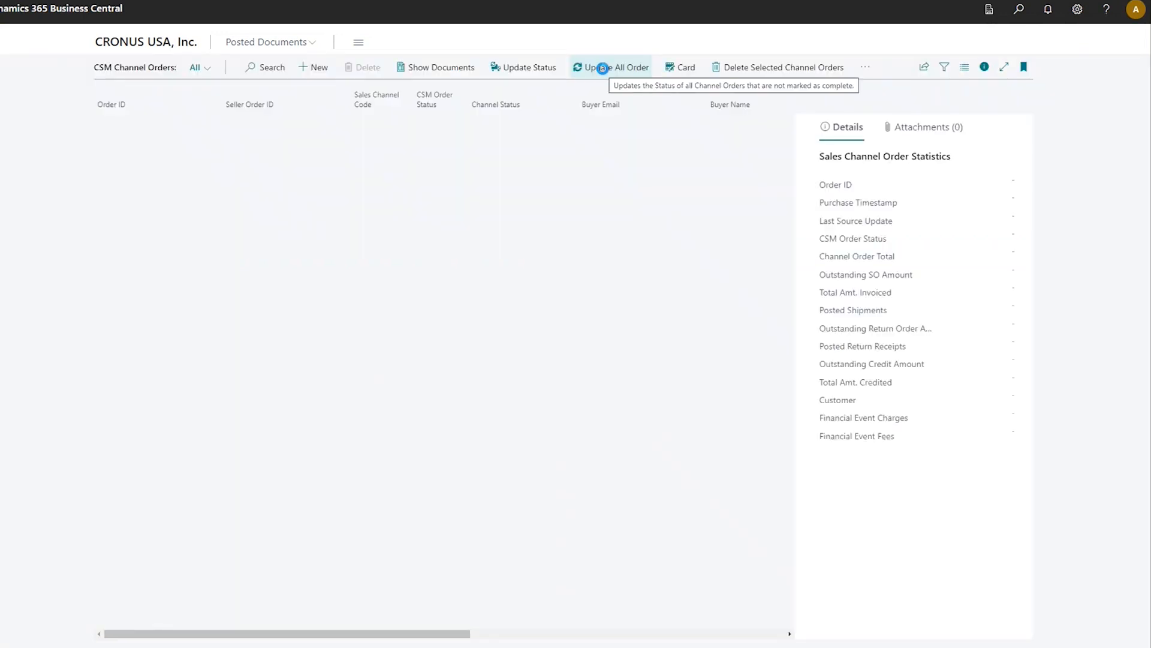
left_click(602, 68)
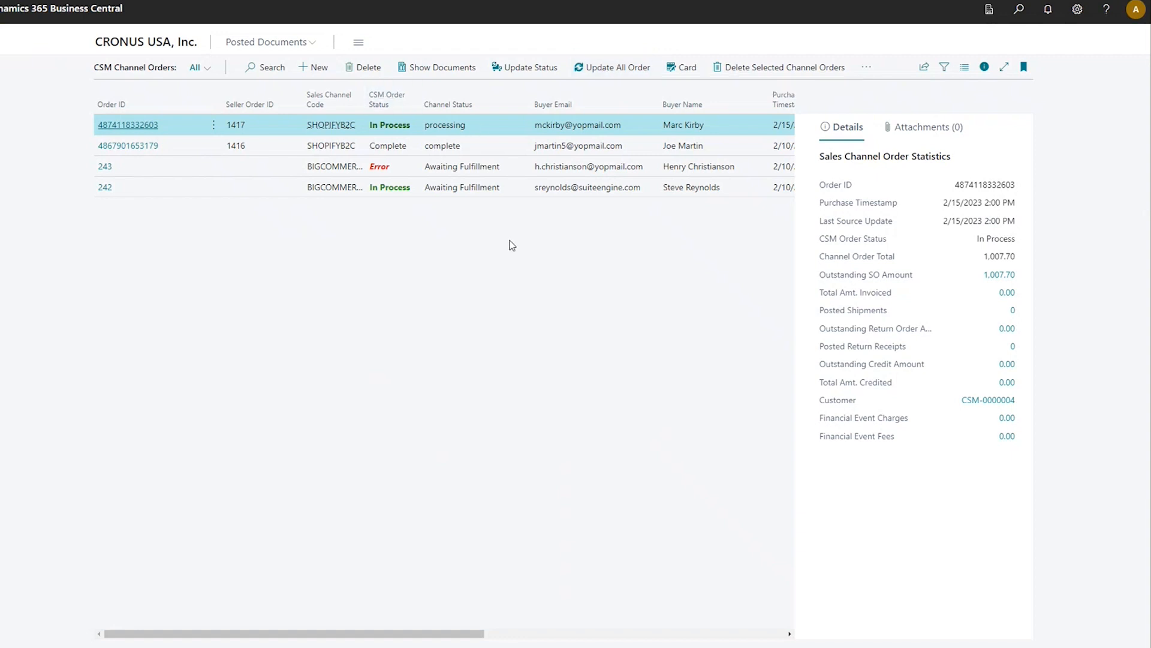
left_click(528, 149)
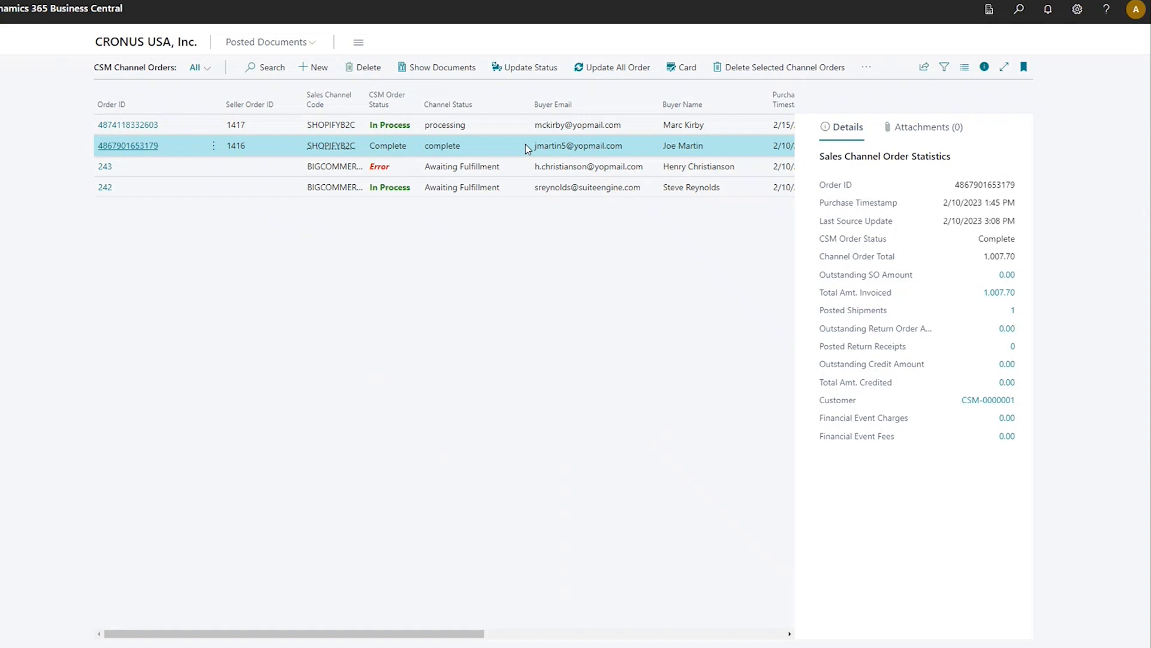
left_click(139, 149)
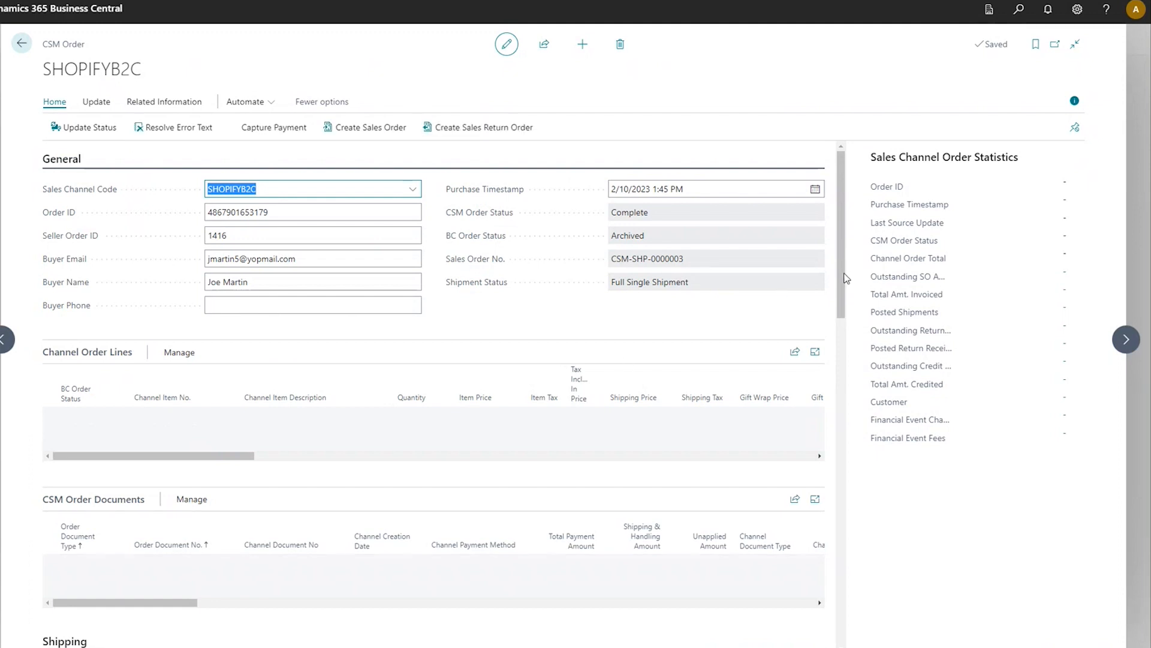
scroll(91, 501, "down", 2)
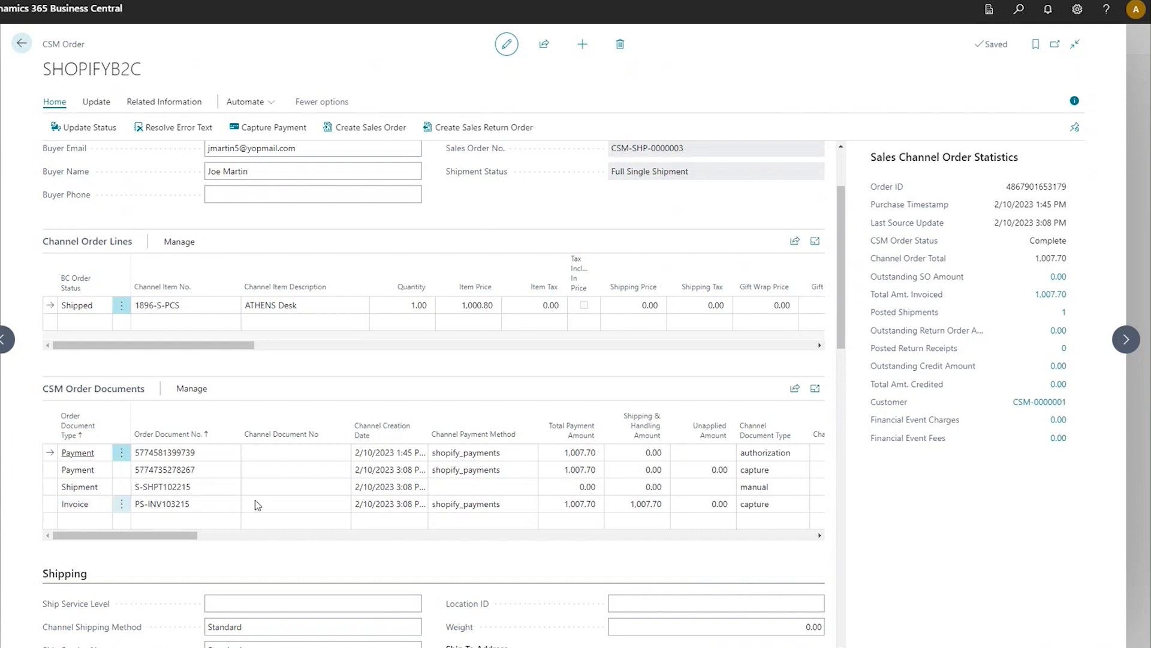
- Browse to the in-process SHOPIFYB2C order and examine its general details, order lines and payment document
left_click(1125, 339)
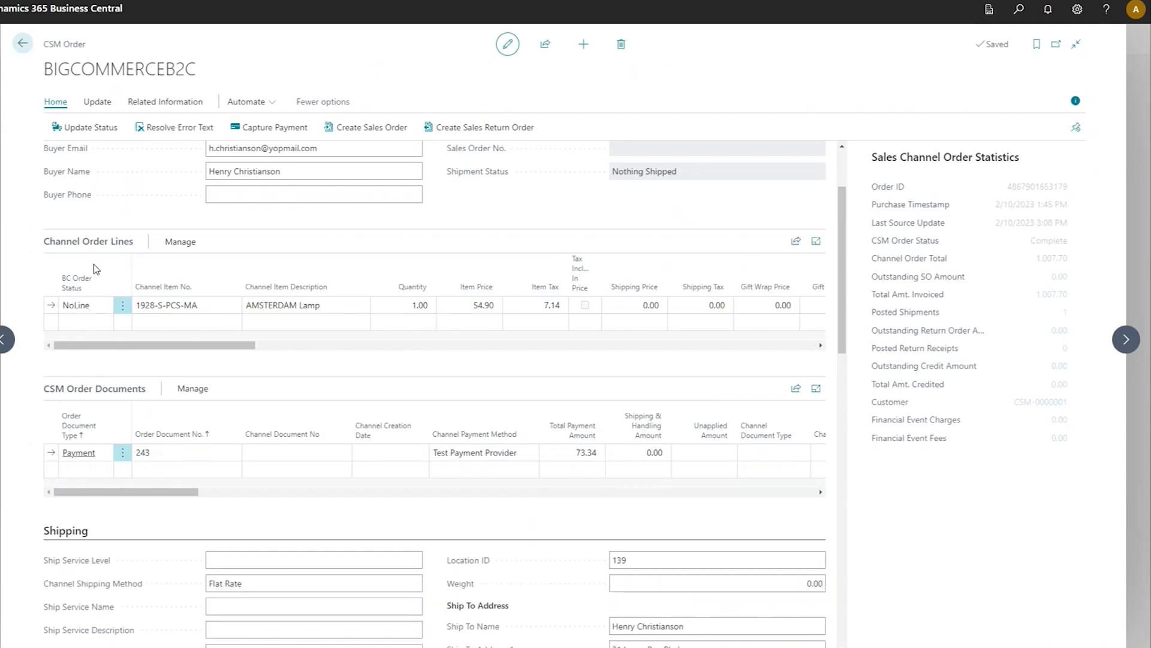
left_click(5, 341)
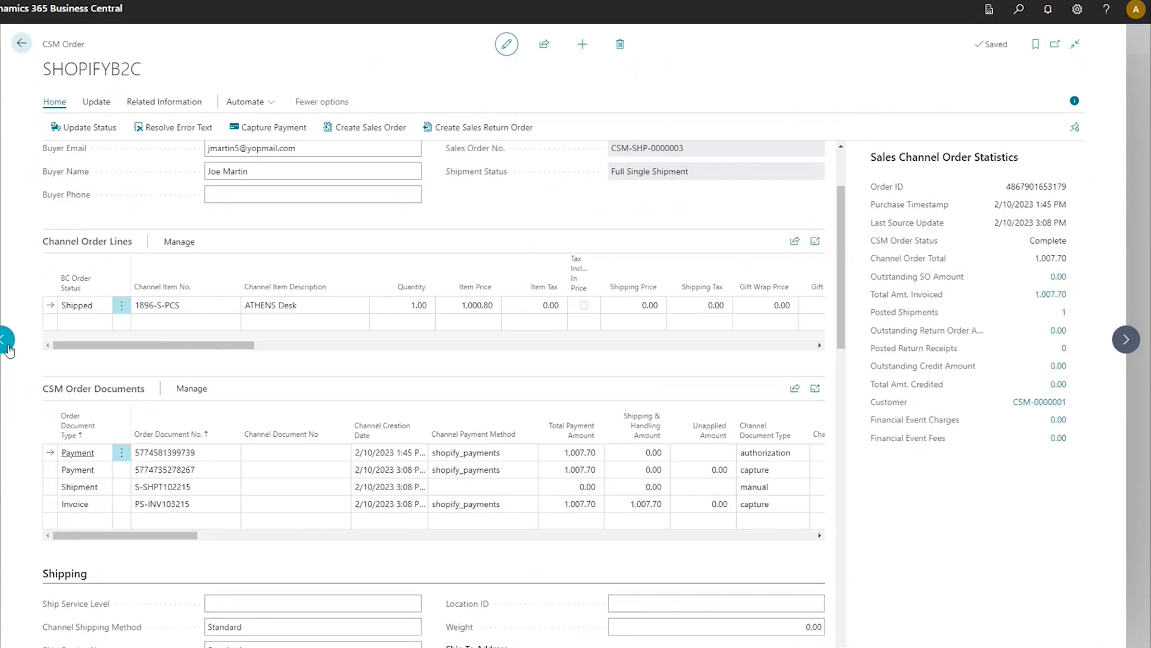
left_click(7, 345)
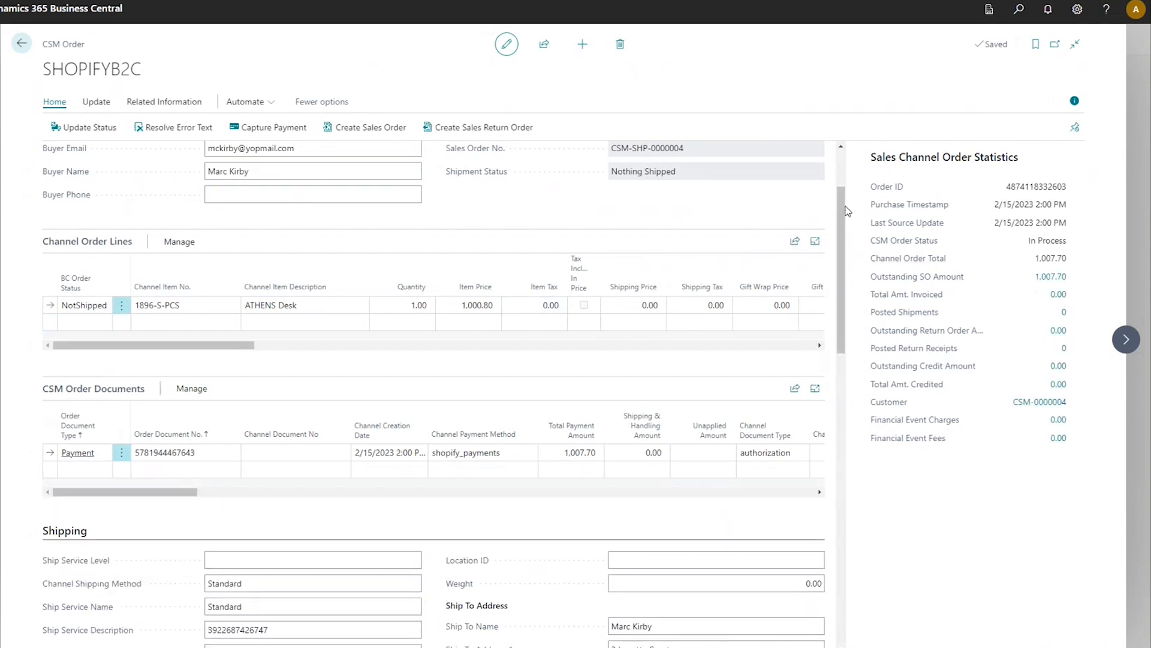
scroll(842, 252, "up", 2)
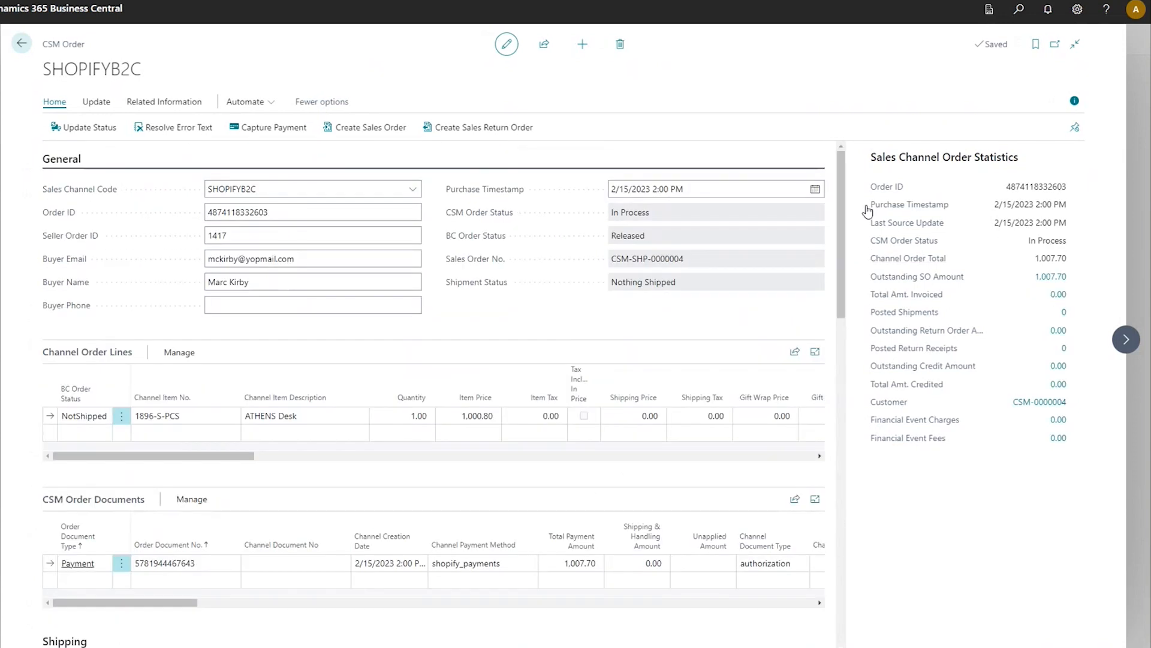
scroll(847, 248, "down", 2)
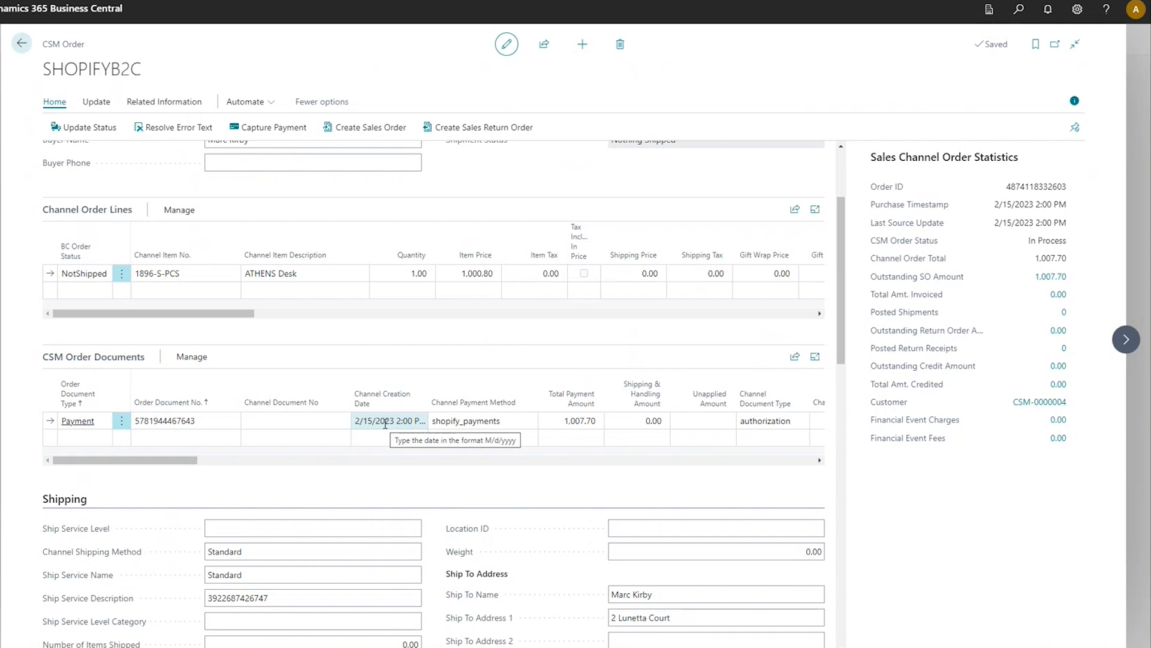
- Open the sales order behind the Outstanding SO Amount and post it as Ship and Invoice, declining to open the posted invoice
left_click(1041, 282)
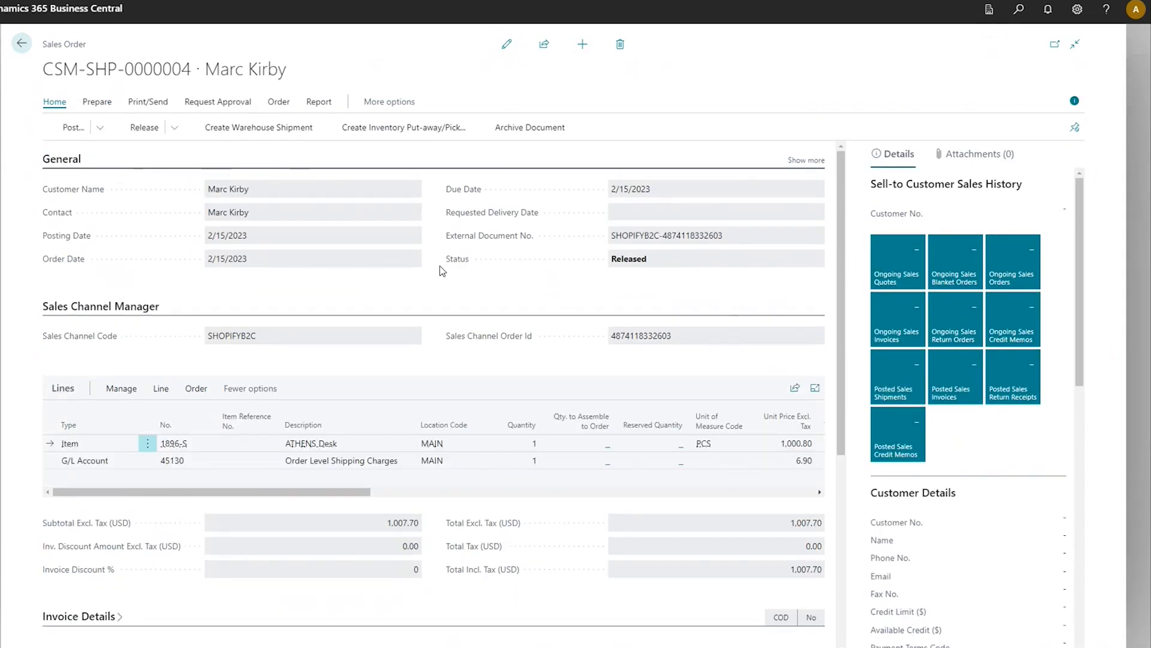
left_click(78, 129)
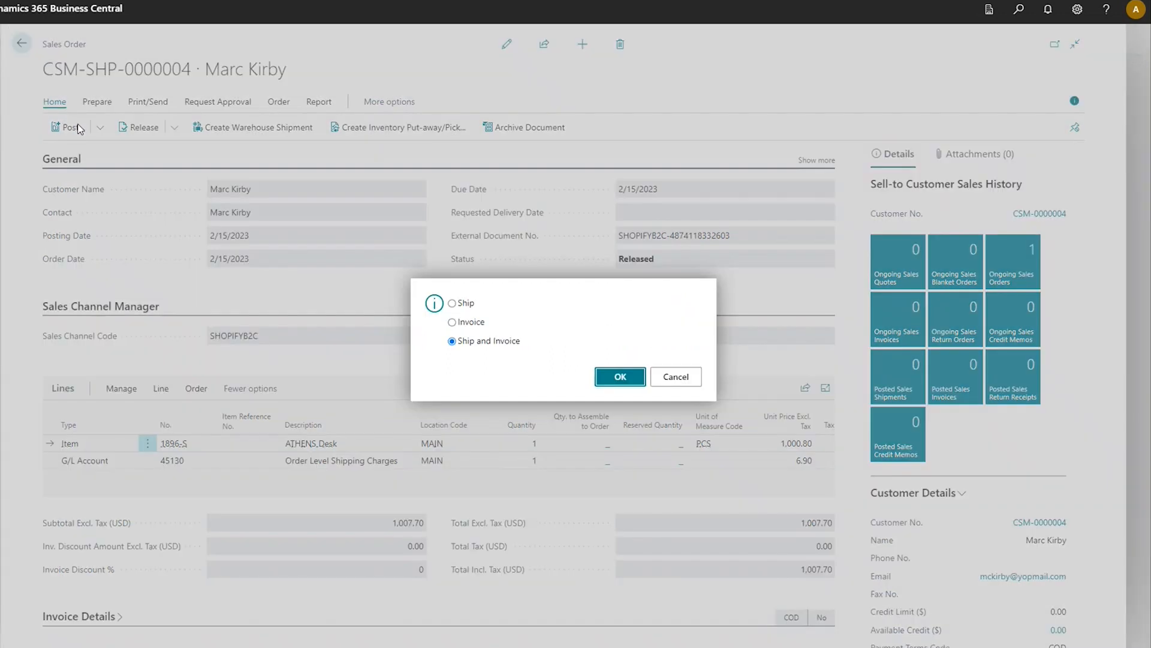
left_click(620, 378)
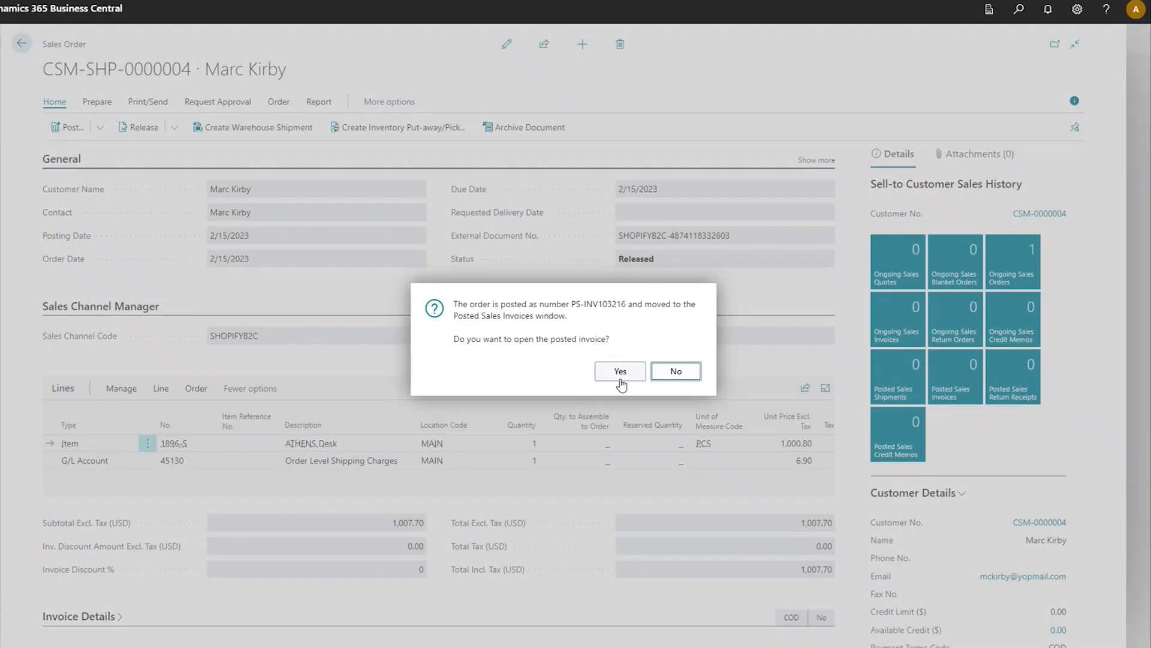
left_click(675, 371)
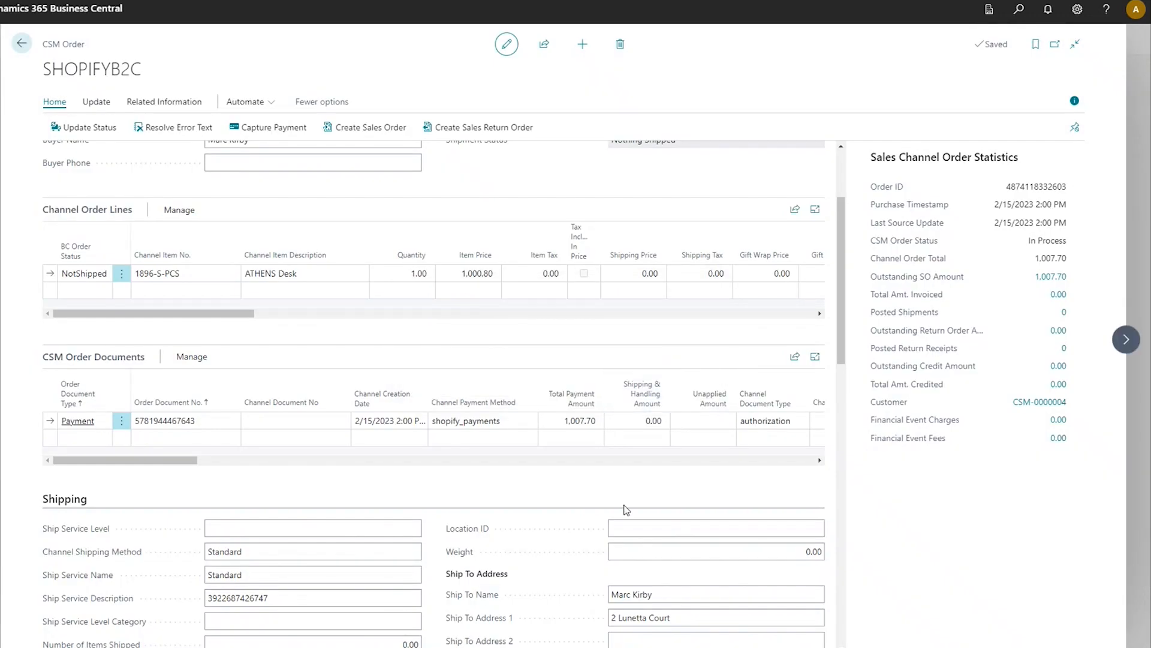
- Reopen the in-process SHOPIFYB2C order from the channel orders list and examine its order documents, including the shipment carrier and tracking number
scroll(627, 510, "up", 2)
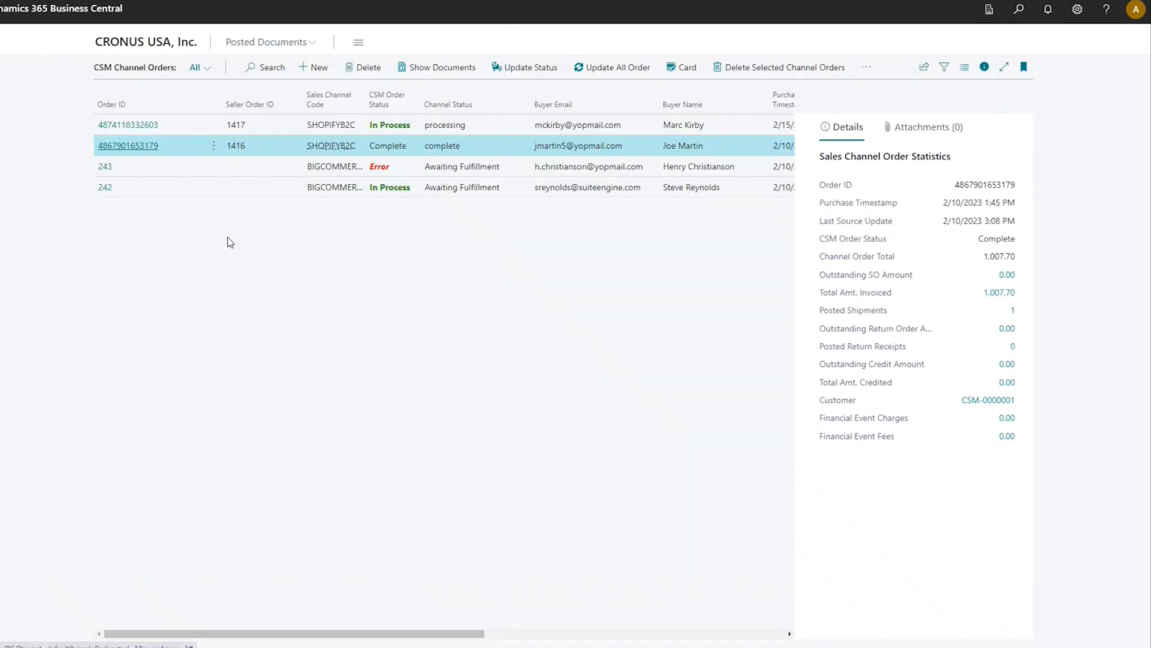
left_click(138, 124)
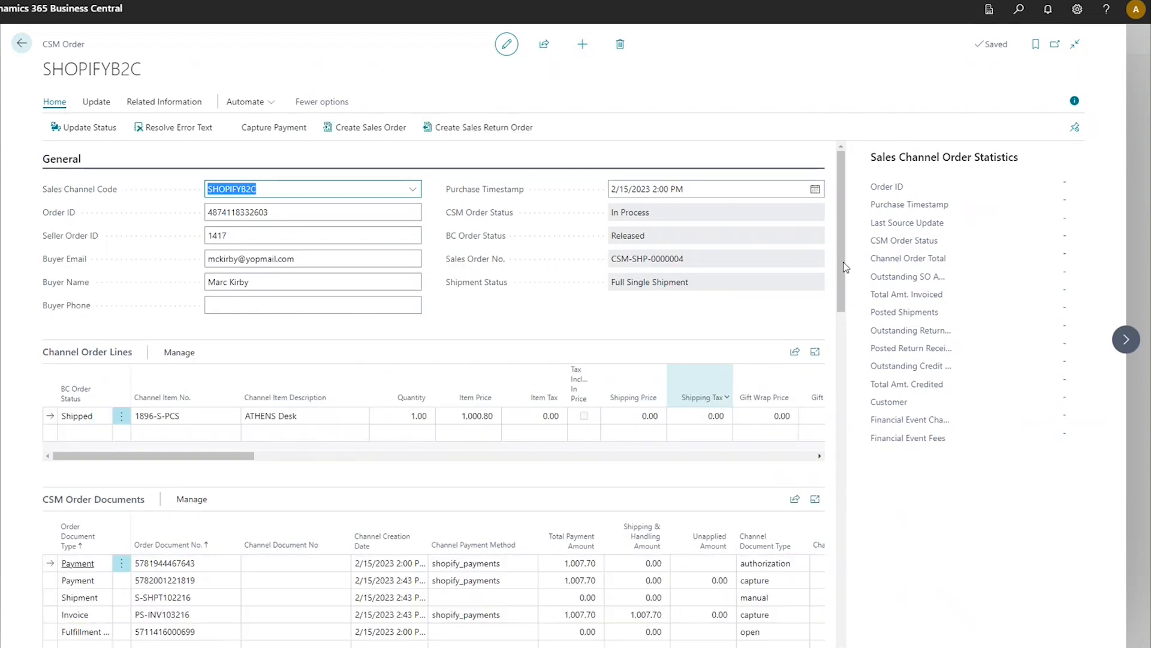
scroll(847, 267, "down", 4)
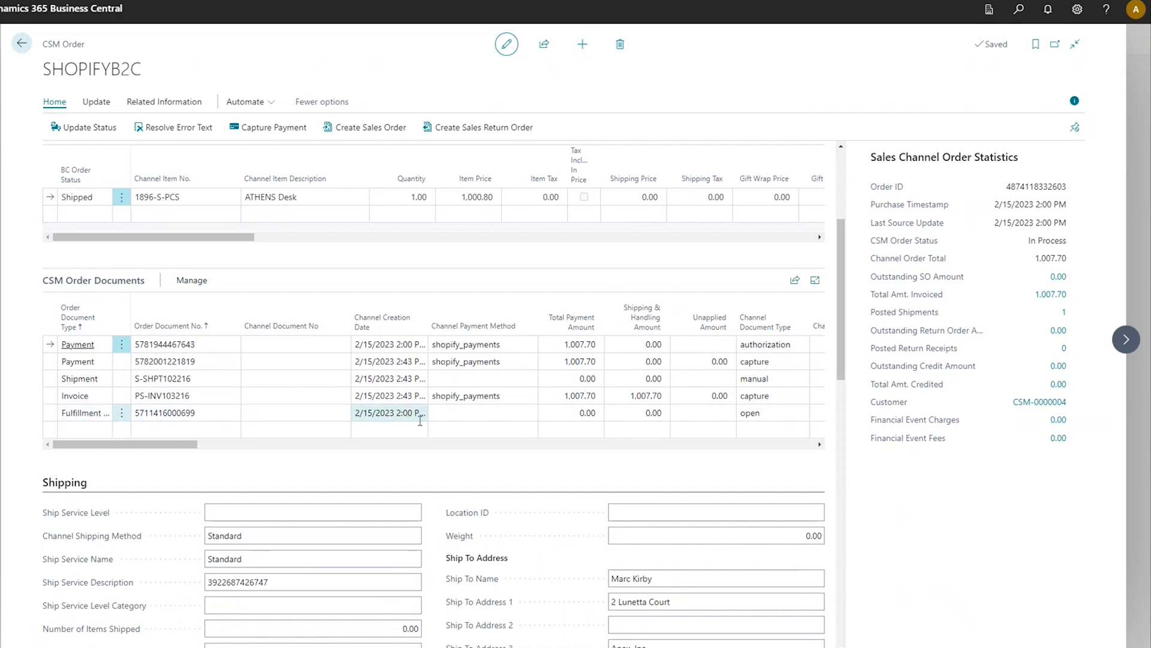
left_click_drag(180, 448, 372, 444)
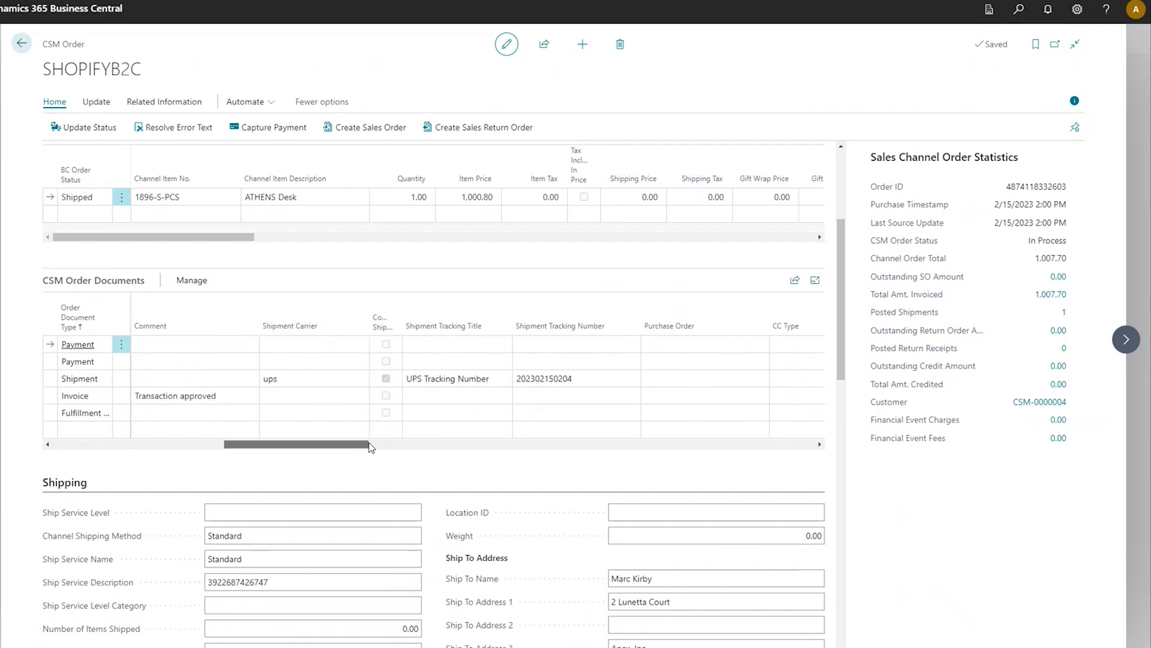
- Examine the document numbers, payment methods and amounts in the order's CSM Order Documents, and return to the home page
left_click(93, 447)
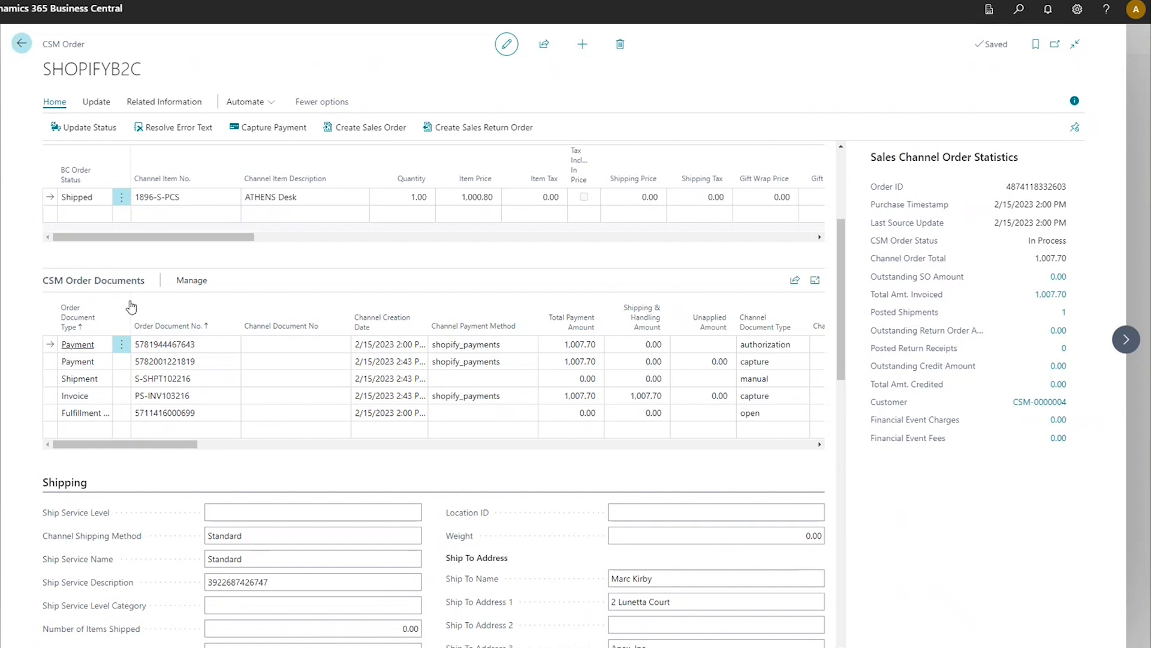
key("Escape")
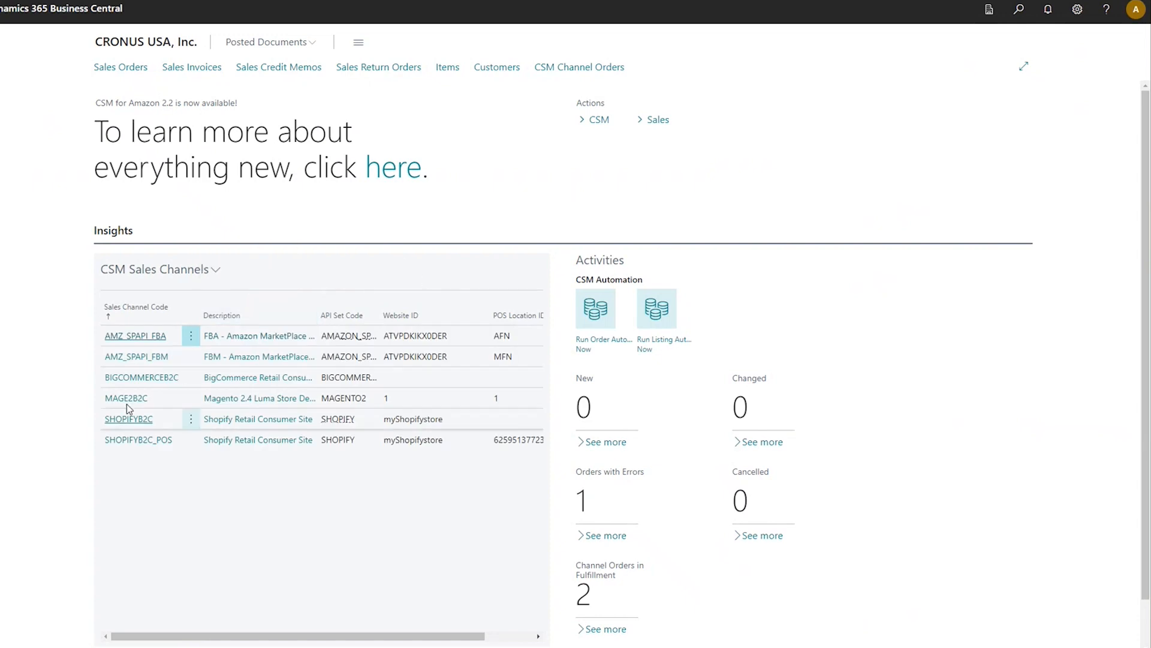
- Open the SHOPIFYB2C sales channel's SHOPIFY API credential in edit mode to examine the API version in its endpoint URL
left_click(130, 422)
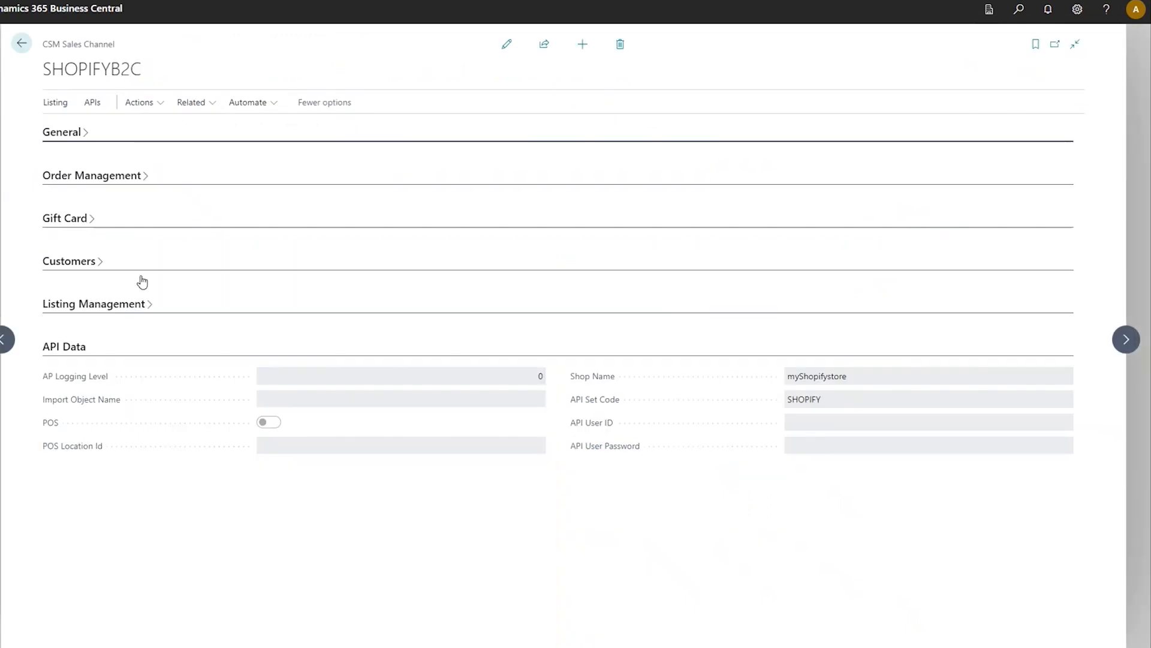
left_click(157, 105)
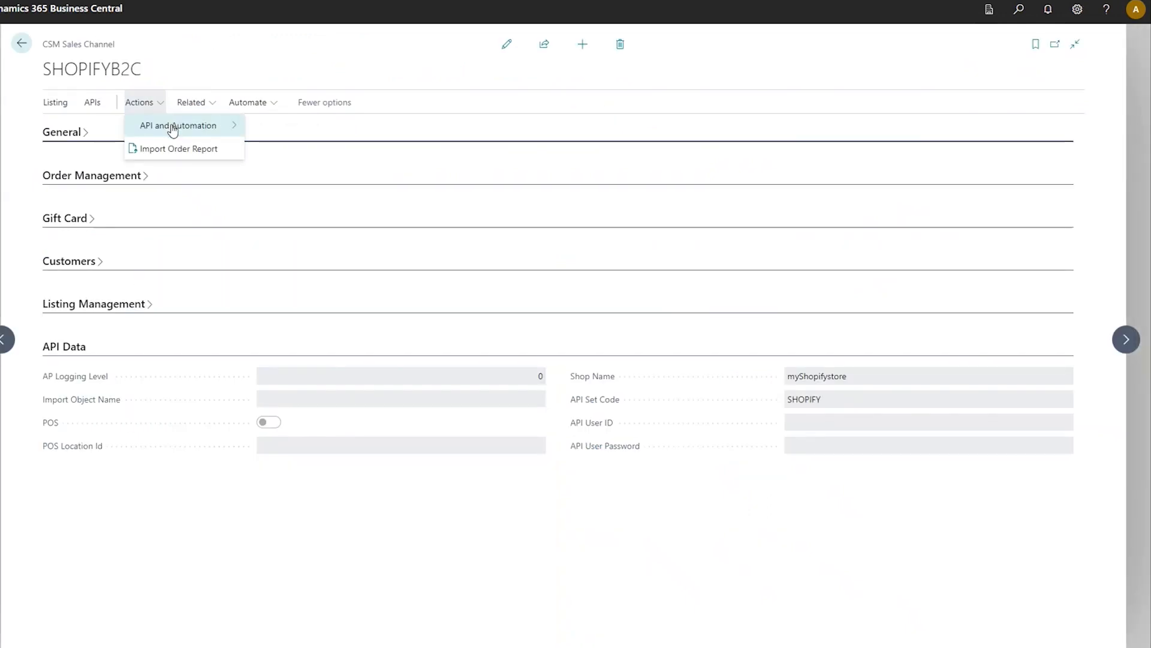
left_click(174, 125)
left_click(298, 147)
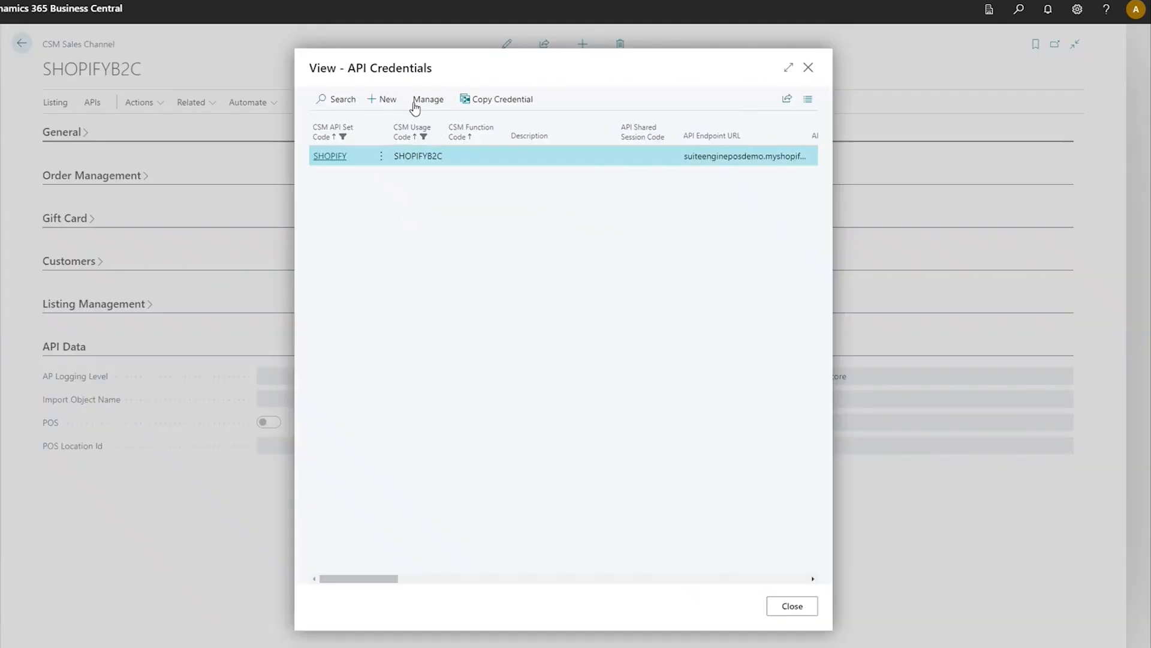
left_click(428, 102)
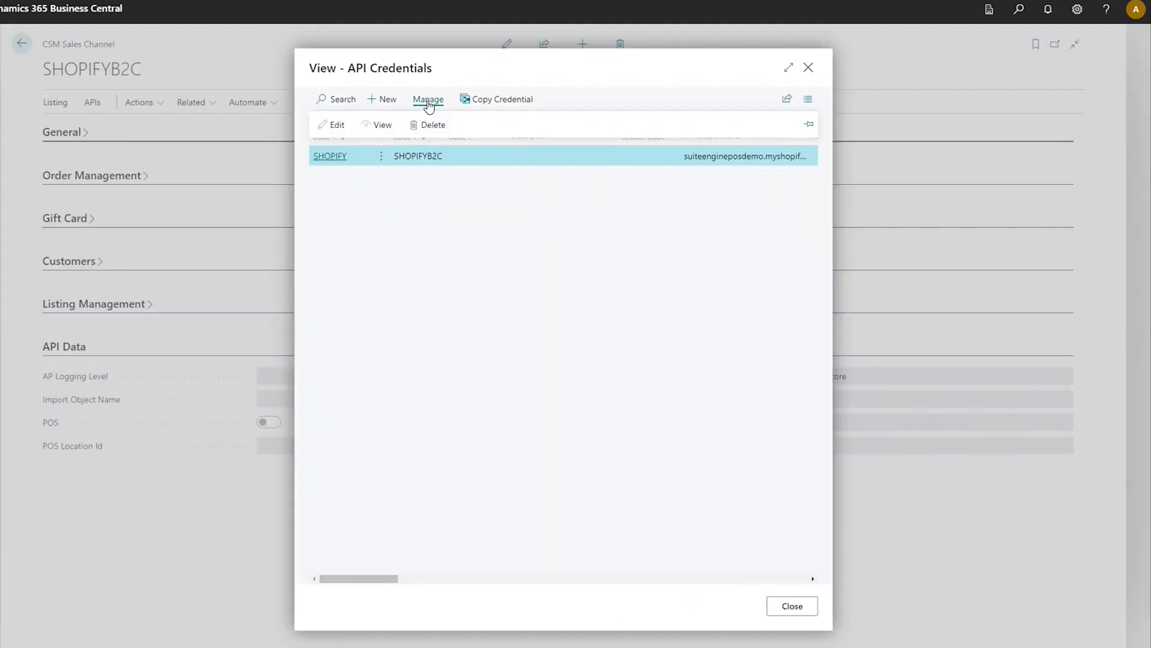
left_click(382, 180)
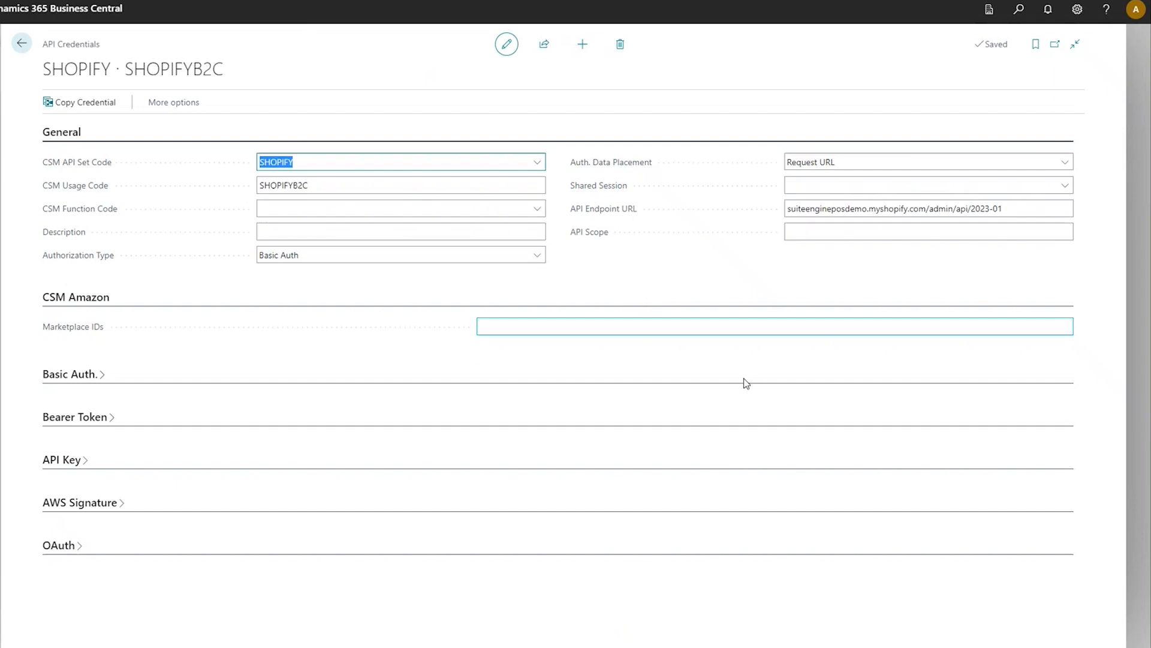